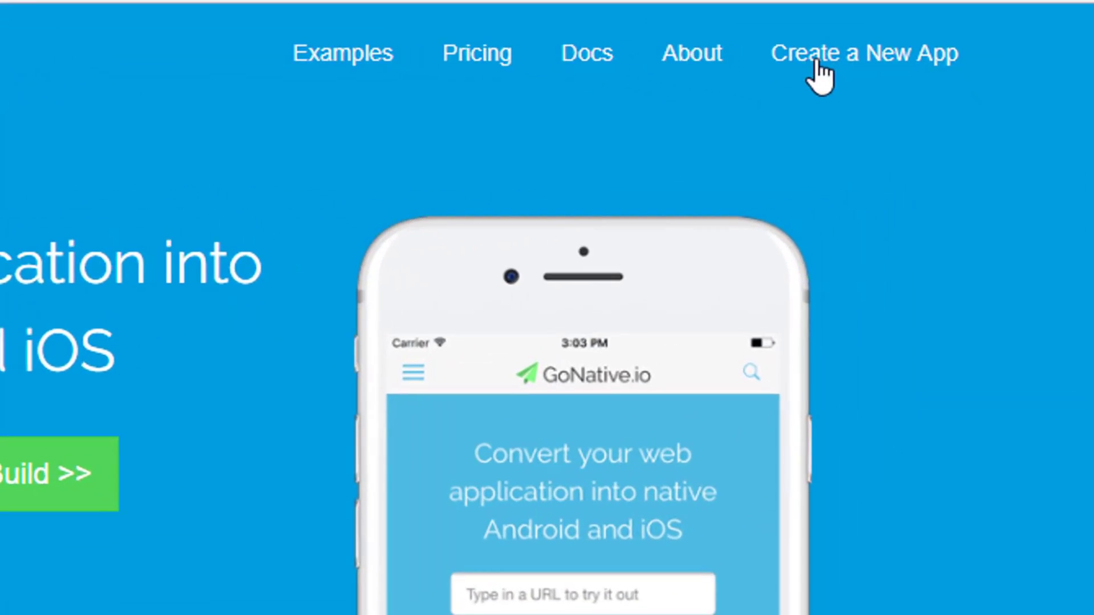
{"action": "left_click", "coordinate": [915, 100]}
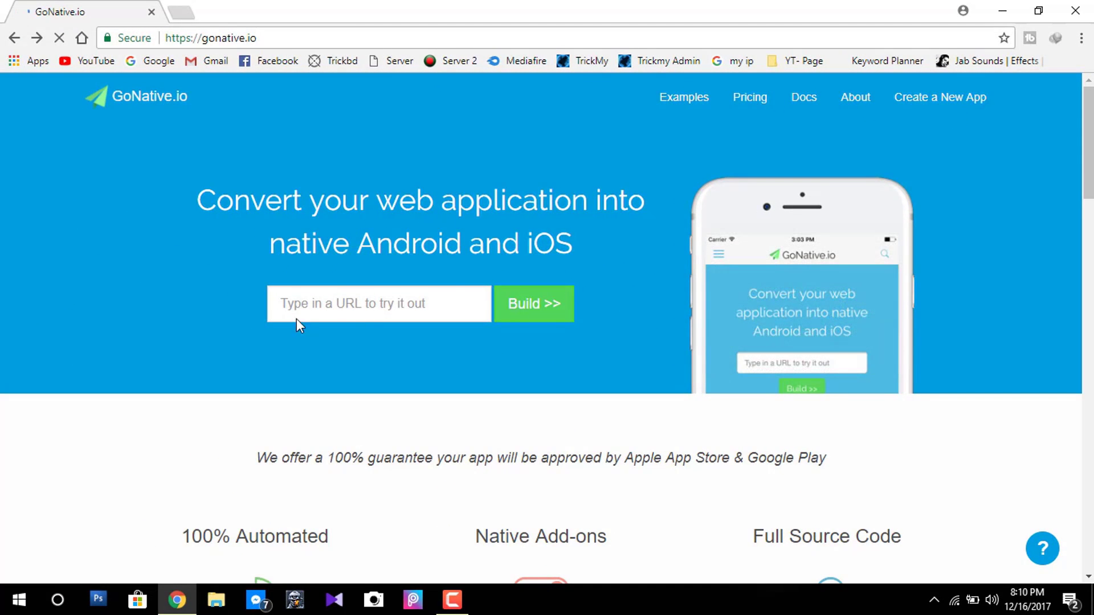
{"action": "left_click", "coordinate": [59, 38]}
{"action": "left_click", "coordinate": [342, 316]}
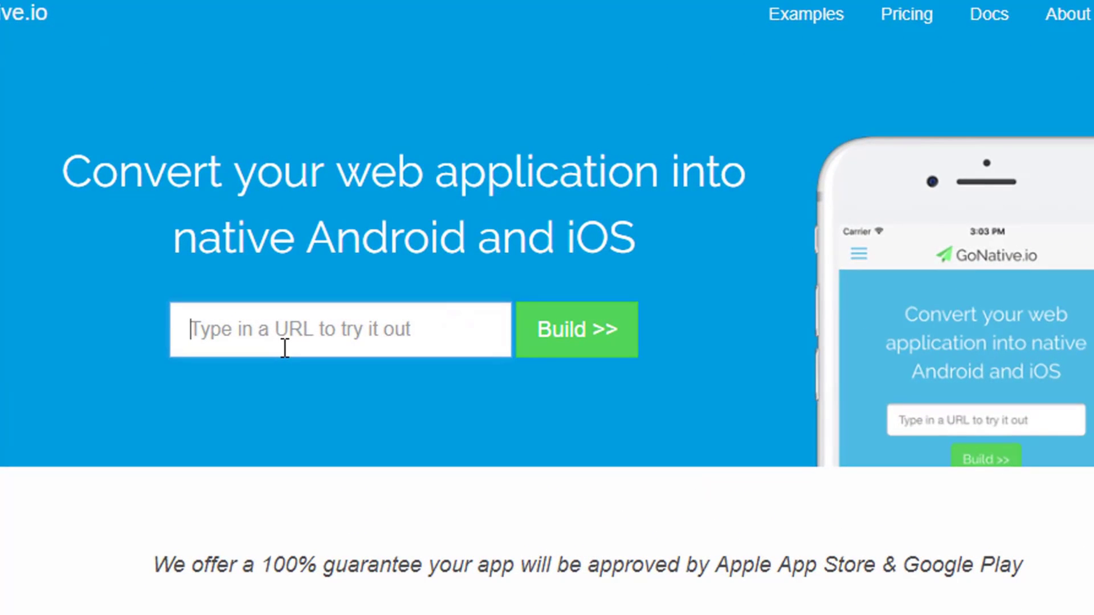
{"action": "type", "text": "http://trickbd.com"}
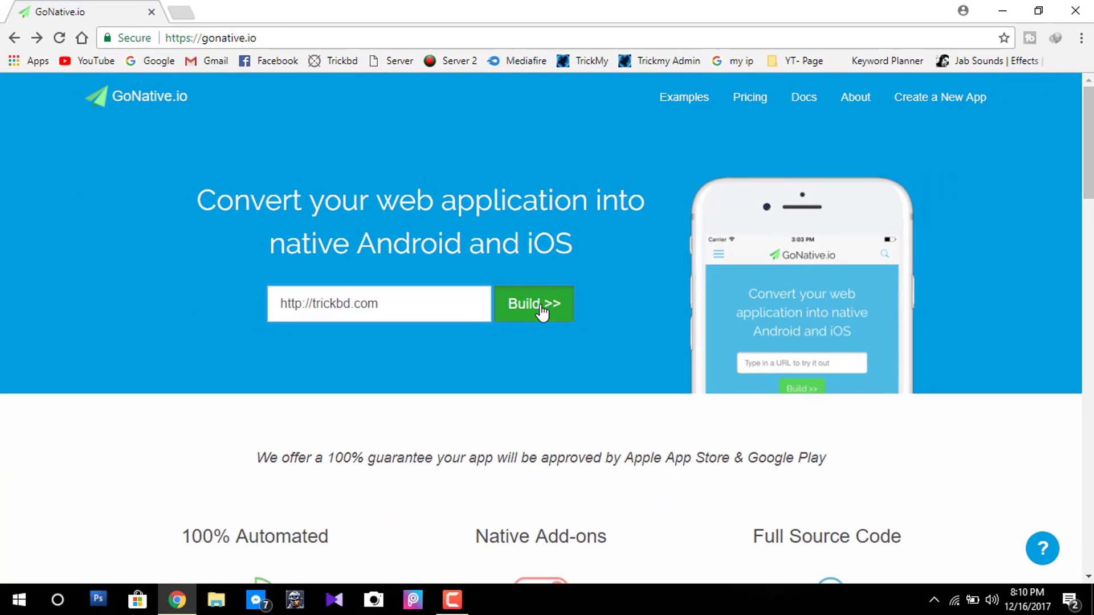
{"action": "left_click", "coordinate": [587, 336]}
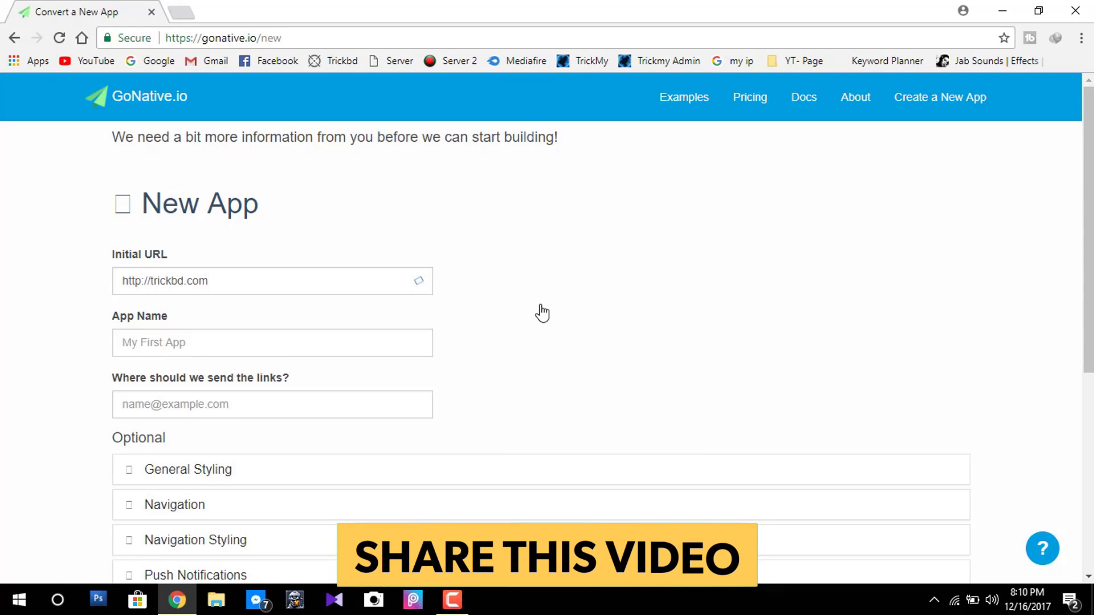
Replace the prefilled app name with Trickbd.
{"action": "left_click", "coordinate": [243, 286]}
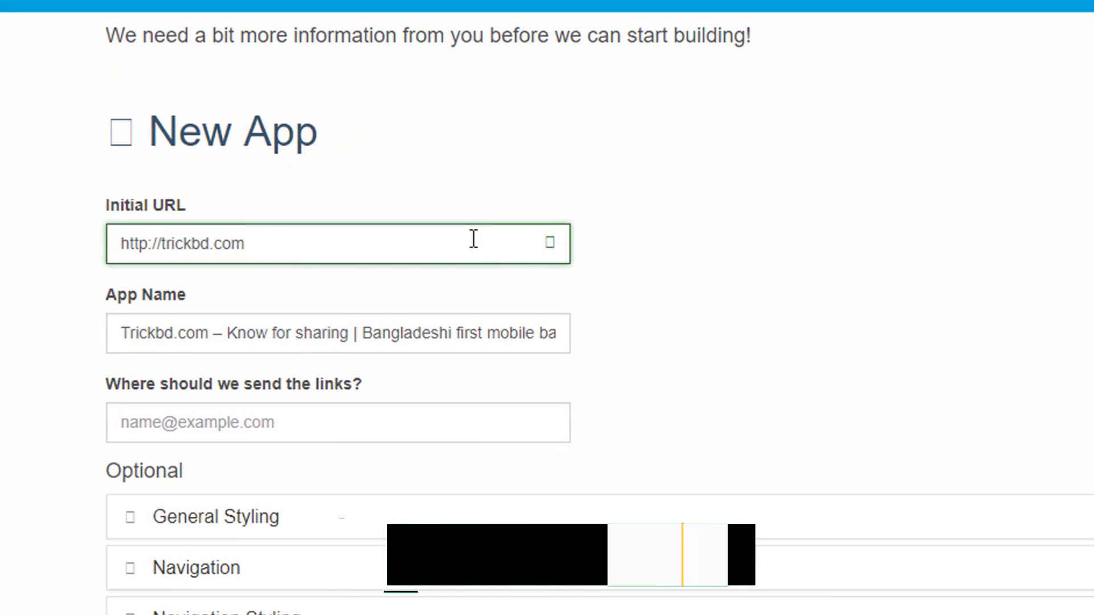
{"action": "left_click", "coordinate": [160, 334]}
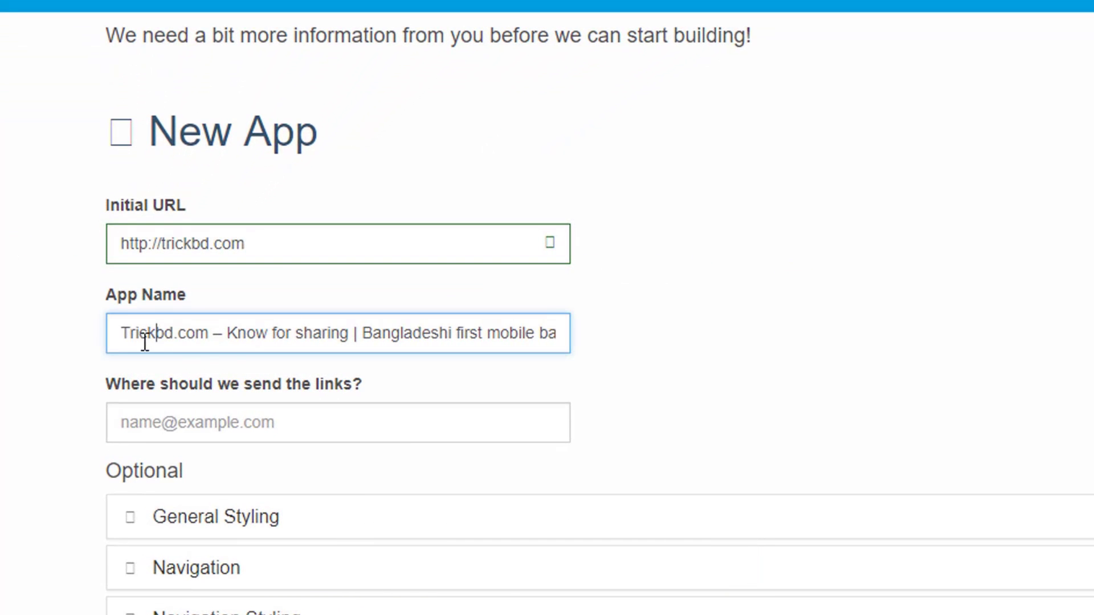
{"action": "left_click_drag", "start_coordinate": [125, 330], "coordinate": [671, 336]}
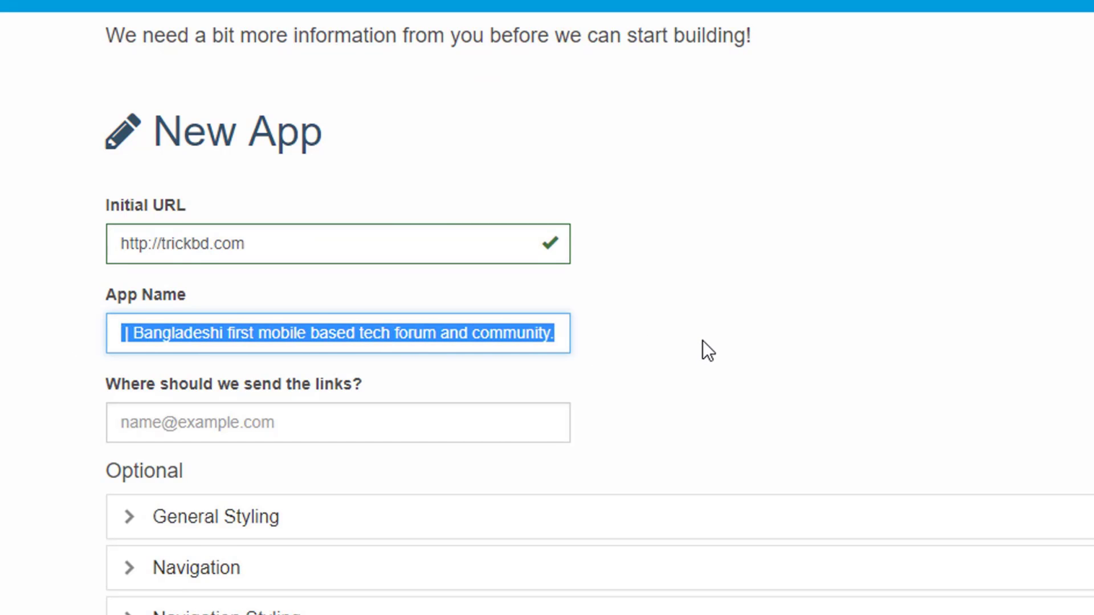
{"action": "type", "text": "Trickbd"}
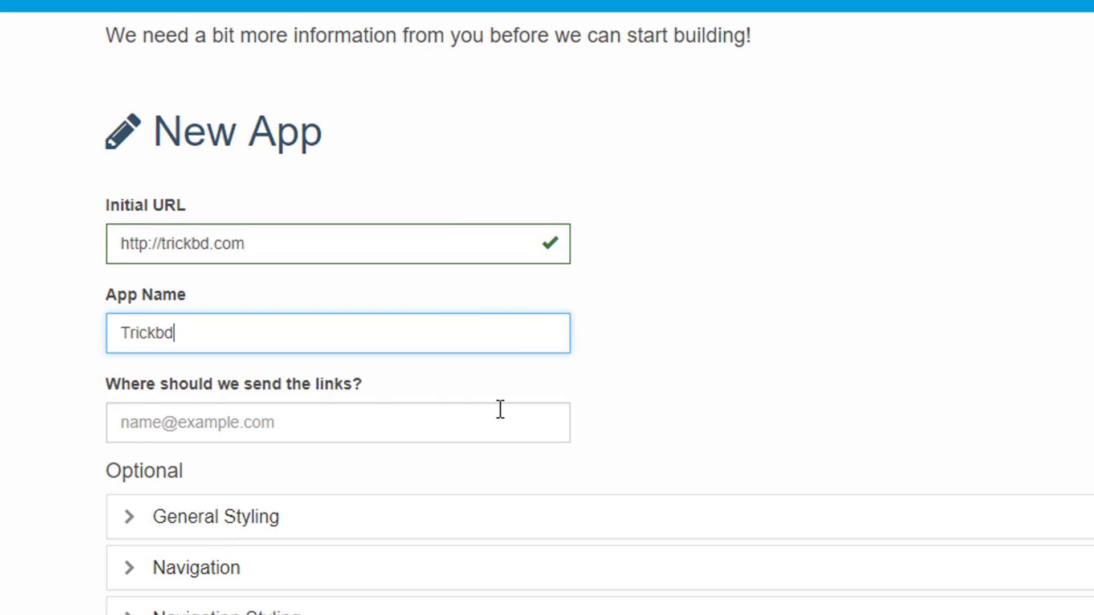
Enter the e-mail address where the build links should be sent.
{"action": "scroll", "coordinate": [602, 388], "scroll_direction": "down", "scroll_amount": 3}
{"action": "left_click", "coordinate": [245, 235]}
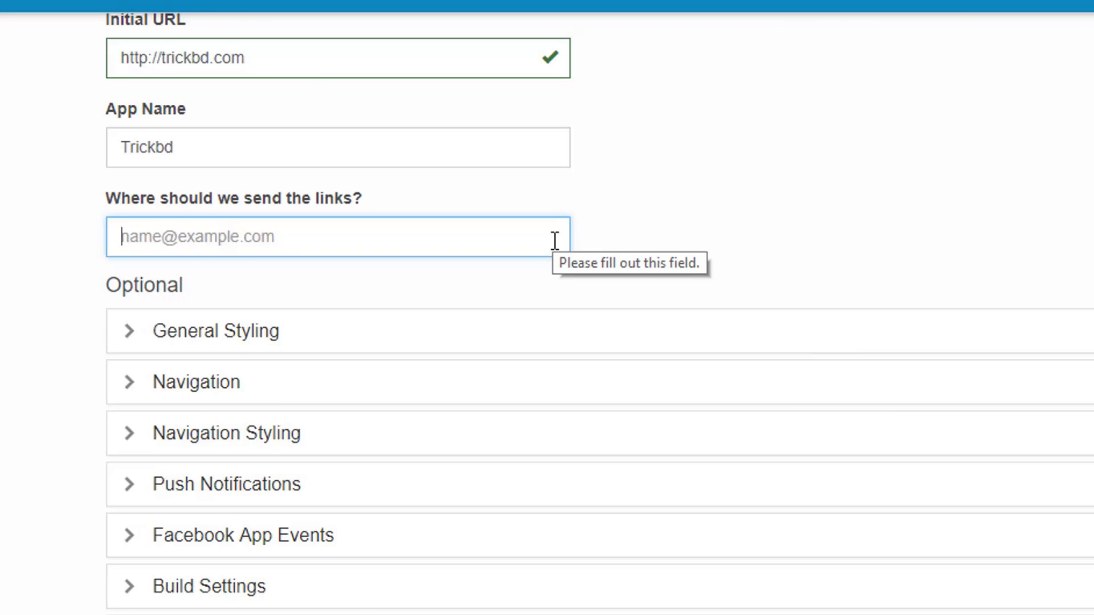
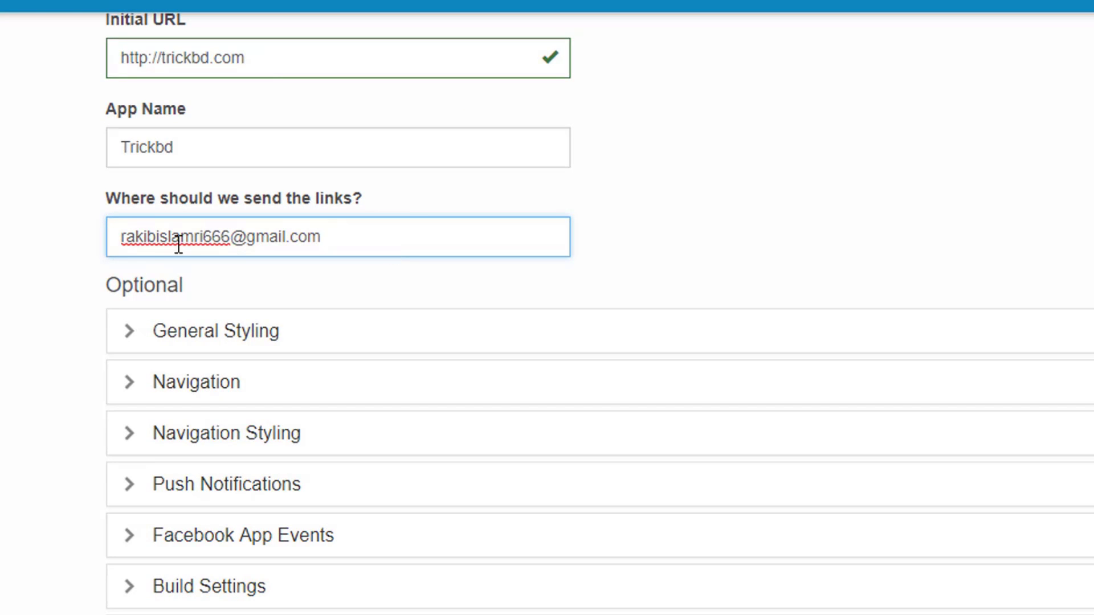
{"action": "scroll", "coordinate": [632, 242], "scroll_direction": "down", "scroll_amount": 2}
{"action": "scroll", "coordinate": [638, 250], "scroll_direction": "down", "scroll_amount": 2}
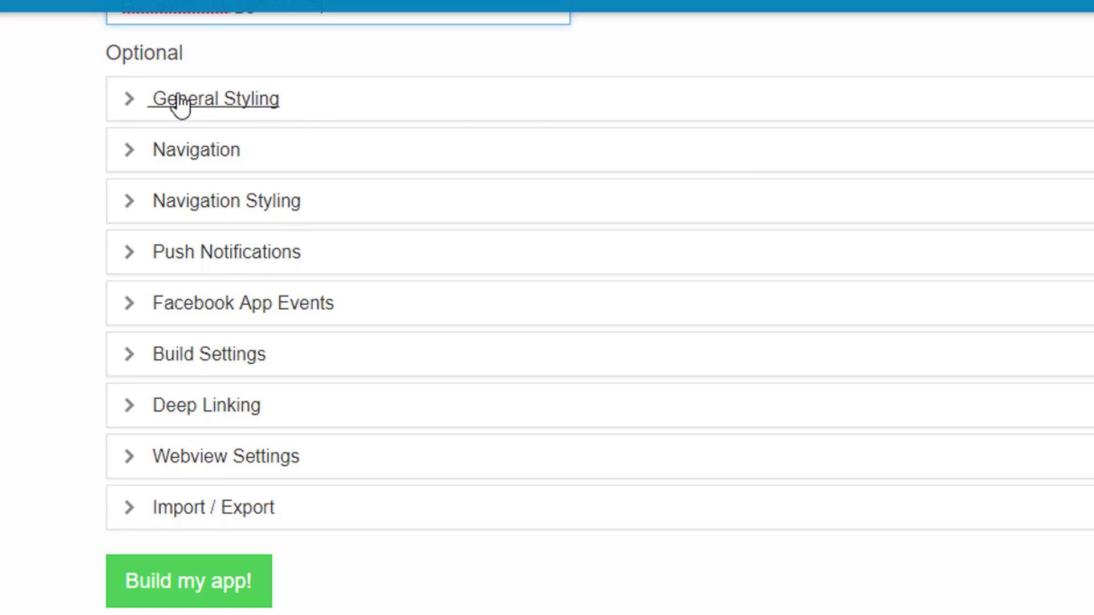
Expand General Styling and review the launch icon hint requiring a square 1024x1024 image.
{"action": "left_click", "coordinate": [261, 103]}
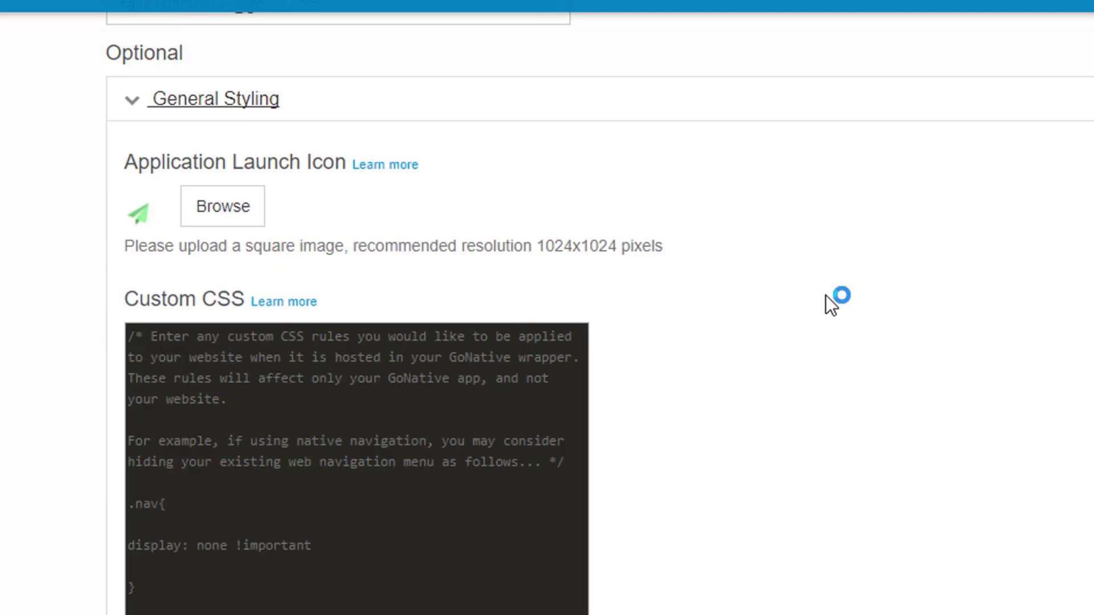
{"action": "scroll", "coordinate": [831, 305], "scroll_direction": "up", "scroll_amount": 3}
{"action": "scroll", "coordinate": [831, 305], "scroll_direction": "down", "scroll_amount": 2}
{"action": "scroll", "coordinate": [572, 238], "scroll_direction": "down", "scroll_amount": 2}
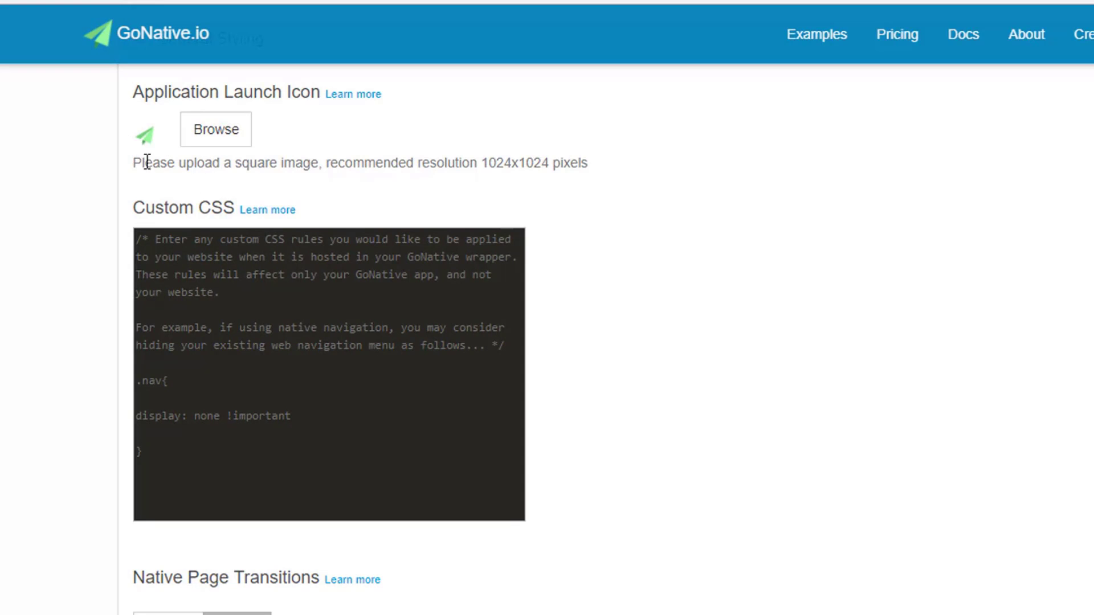
{"action": "left_click_drag", "start_coordinate": [233, 162], "coordinate": [315, 166]}
{"action": "left_click", "coordinate": [321, 162]}
{"action": "left_click_drag", "start_coordinate": [481, 163], "coordinate": [550, 165]}
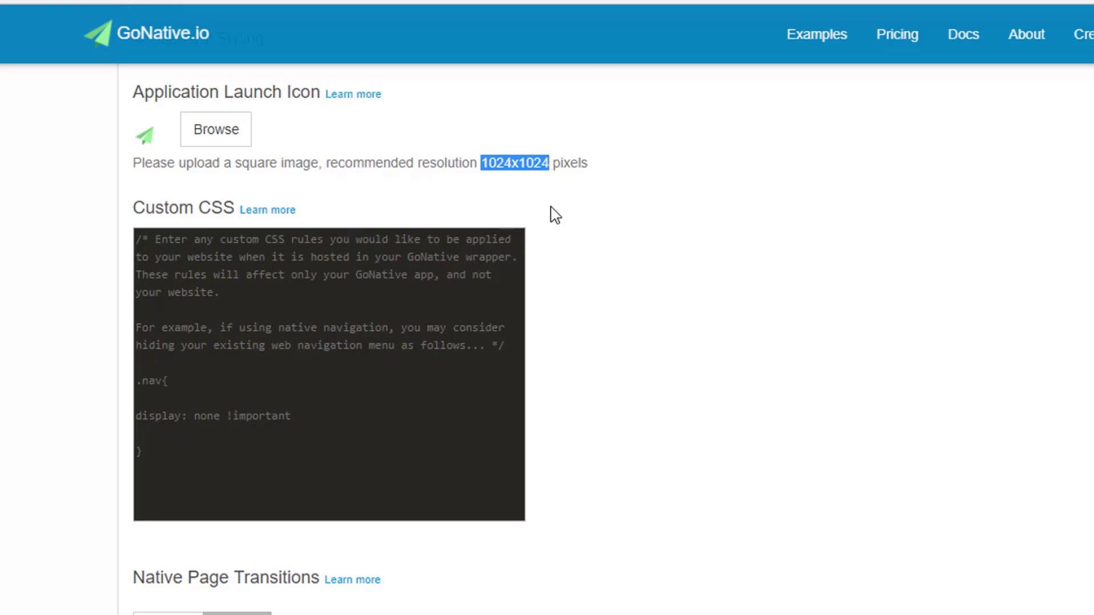
{"action": "scroll", "coordinate": [599, 267], "scroll_direction": "down", "scroll_amount": 2}
{"action": "scroll", "coordinate": [599, 268], "scroll_direction": "down", "scroll_amount": 6}
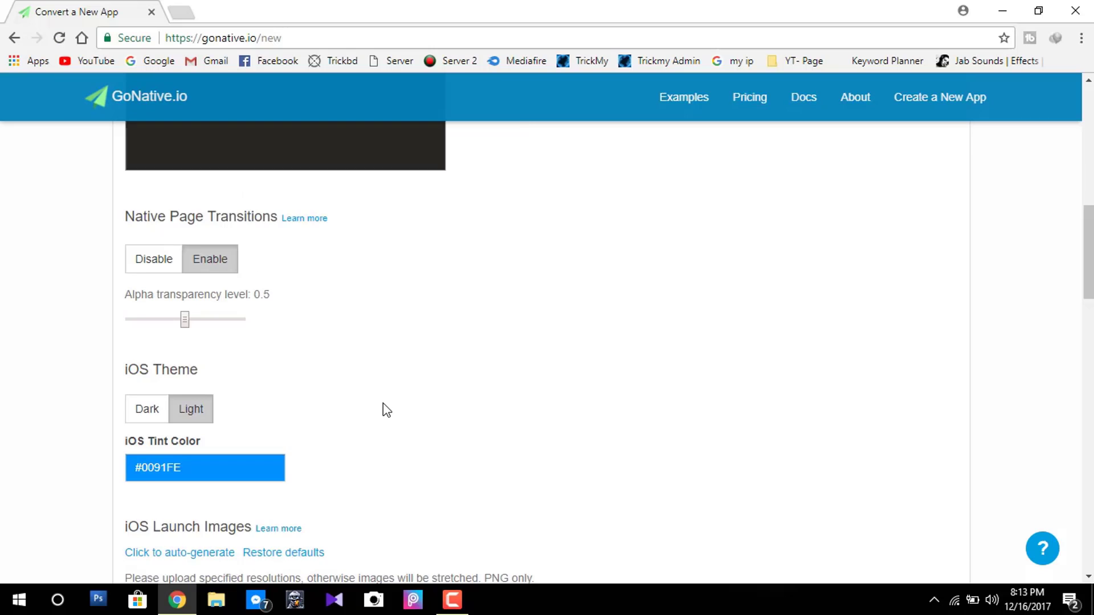
{"action": "scroll", "coordinate": [451, 417], "scroll_direction": "down", "scroll_amount": 1}
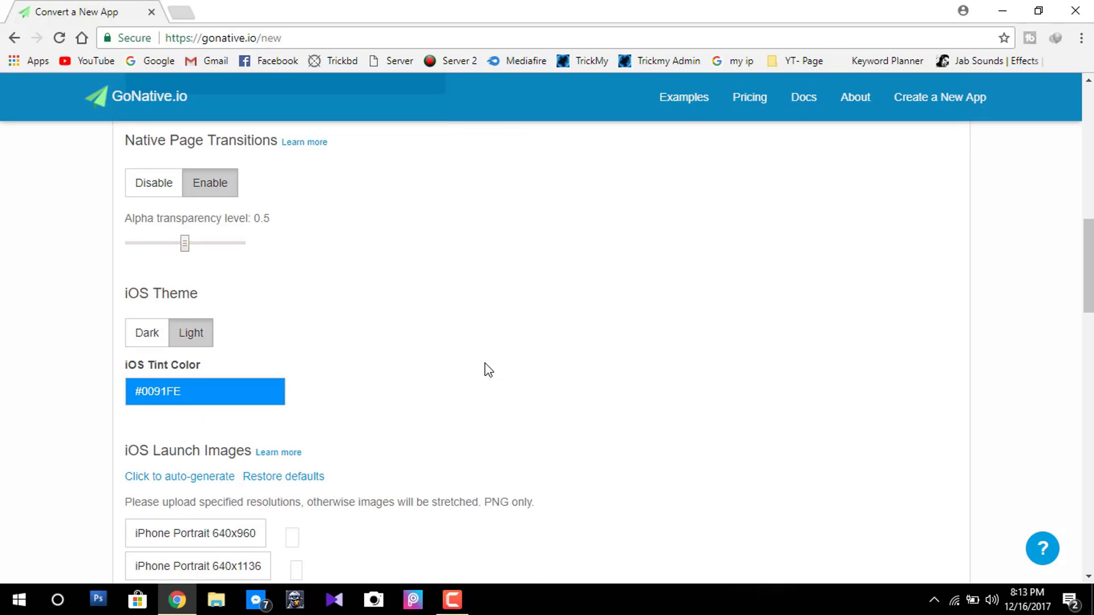
{"action": "scroll", "coordinate": [488, 370], "scroll_direction": "down", "scroll_amount": 1}
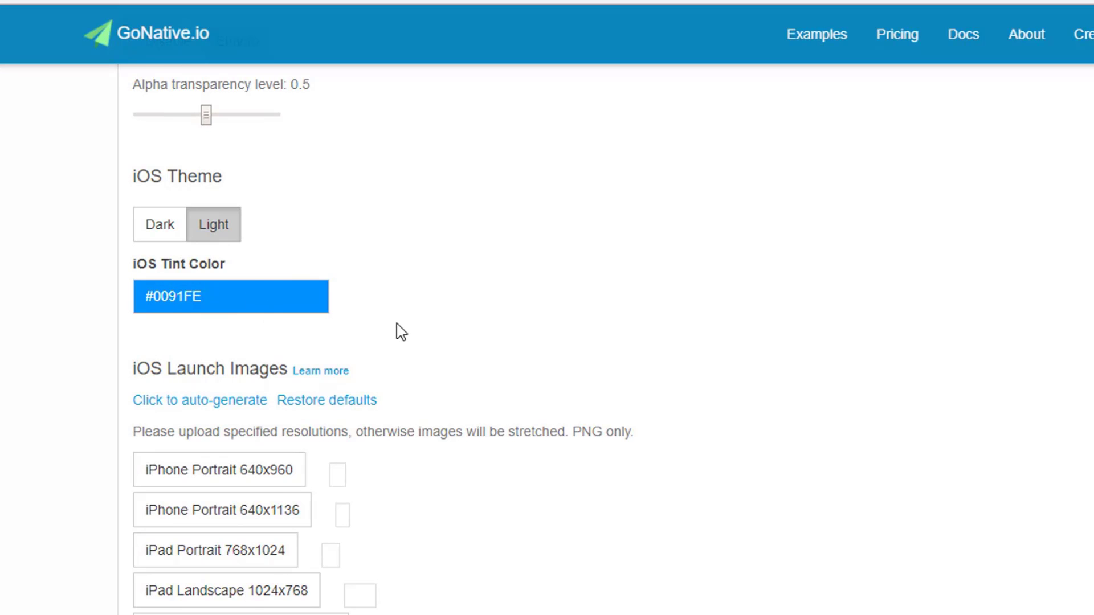
{"action": "scroll", "coordinate": [401, 332], "scroll_direction": "down", "scroll_amount": 10}
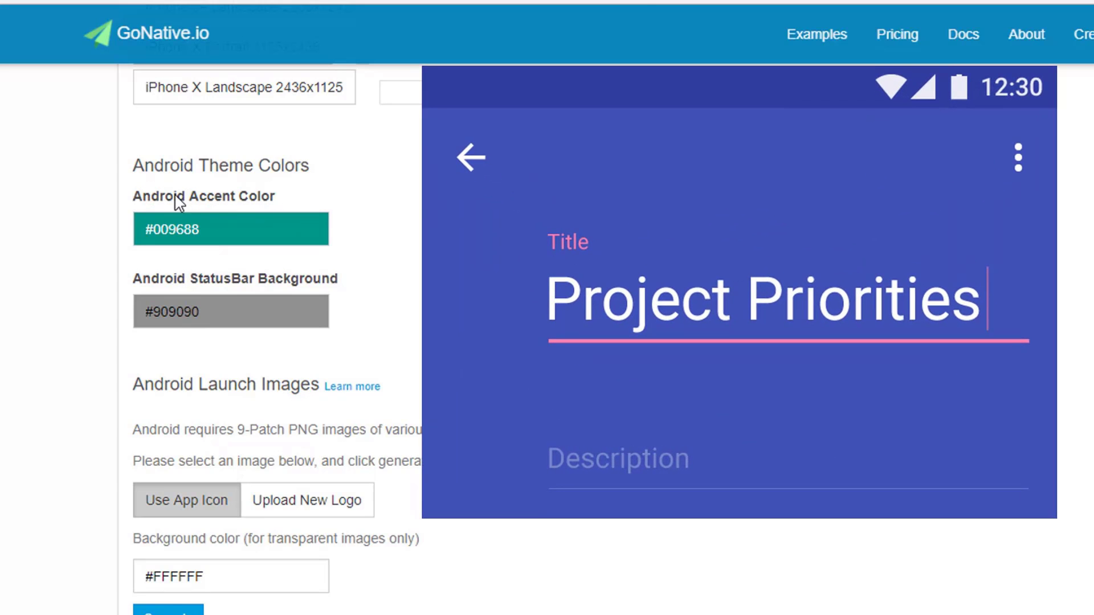
Open and dismiss the StatusBar background colour picker.
{"action": "key", "text": "alt+Tab"}
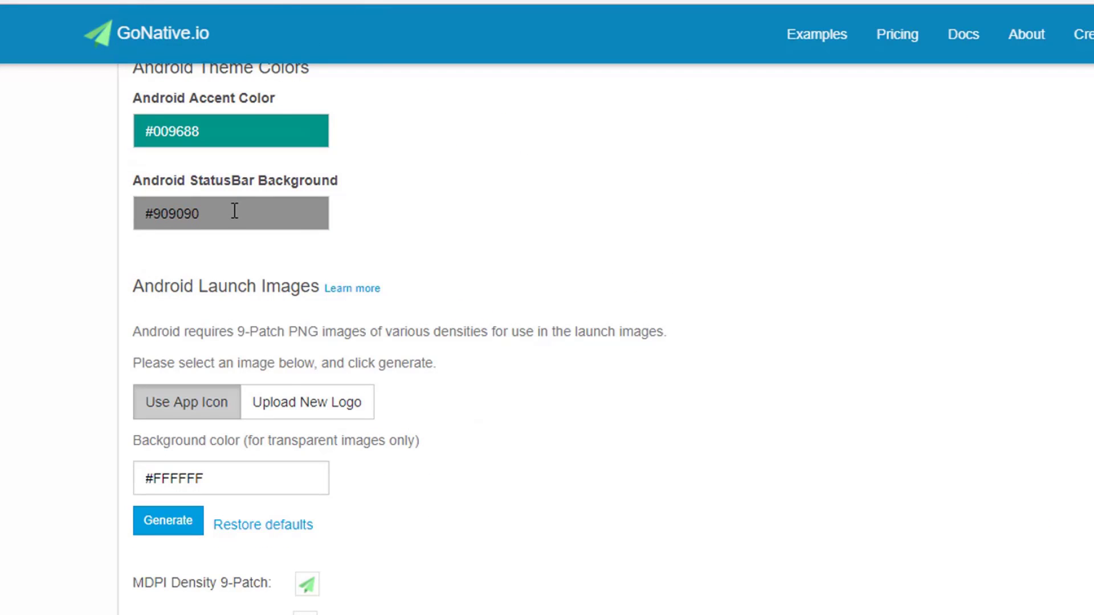
{"action": "left_click", "coordinate": [234, 213]}
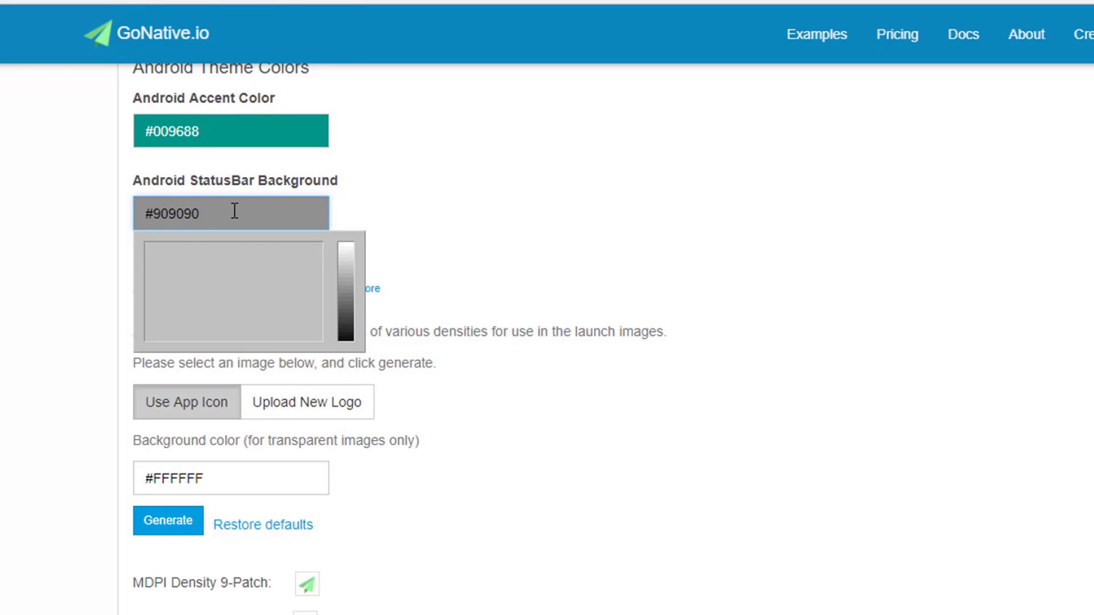
{"action": "left_click", "coordinate": [542, 205]}
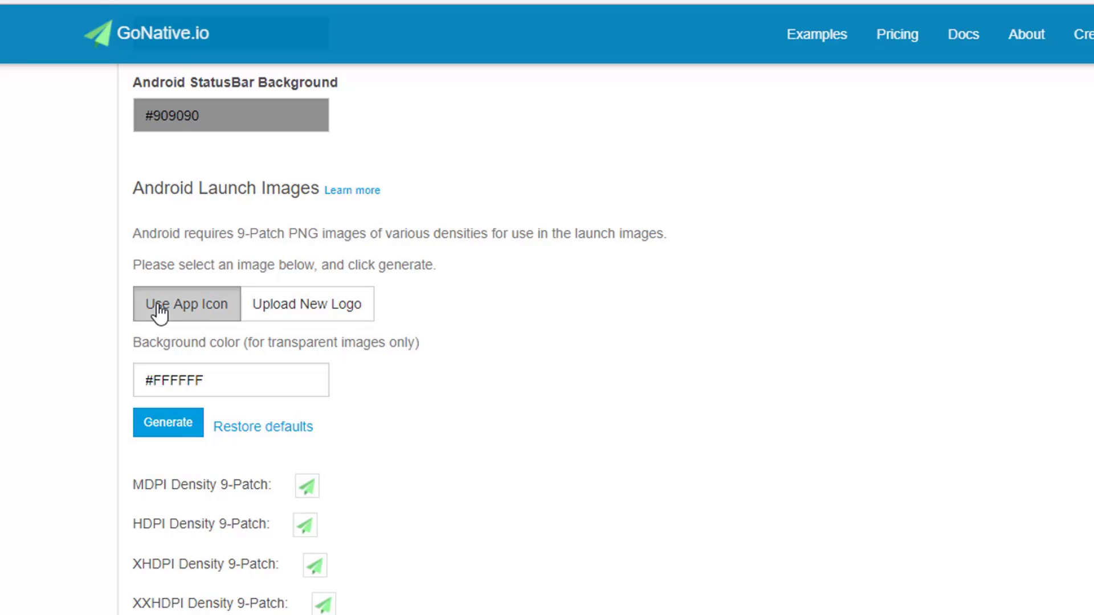
Upload a logo for the launch images from the Desktop 'dont delete' folder.
{"action": "left_click", "coordinate": [342, 310]}
{"action": "left_click", "coordinate": [170, 352]}
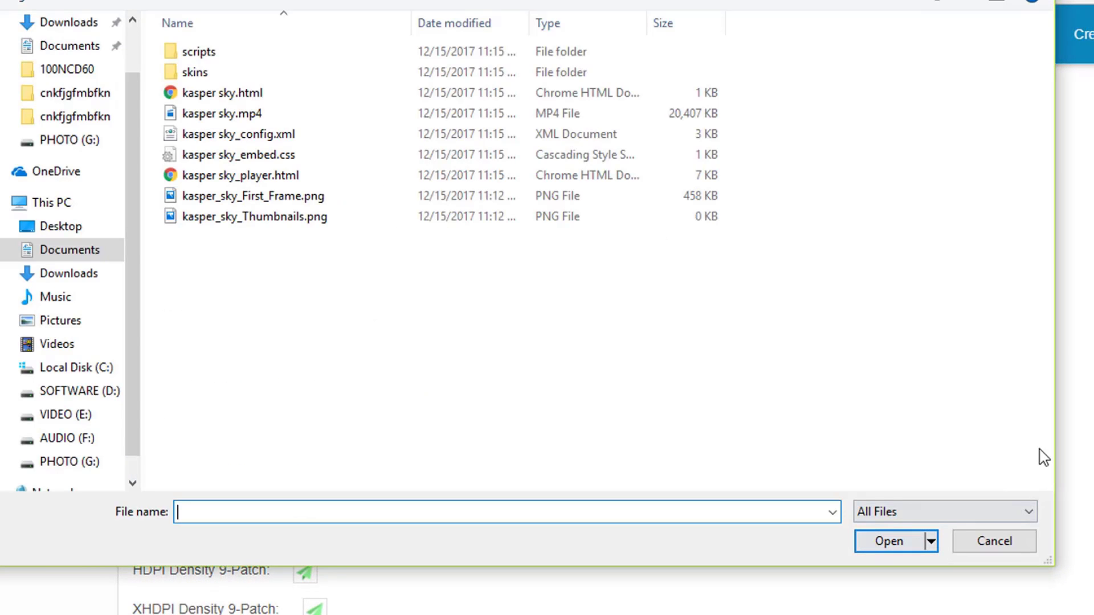
{"action": "left_click", "coordinate": [80, 227]}
{"action": "double_click", "coordinate": [207, 74]}
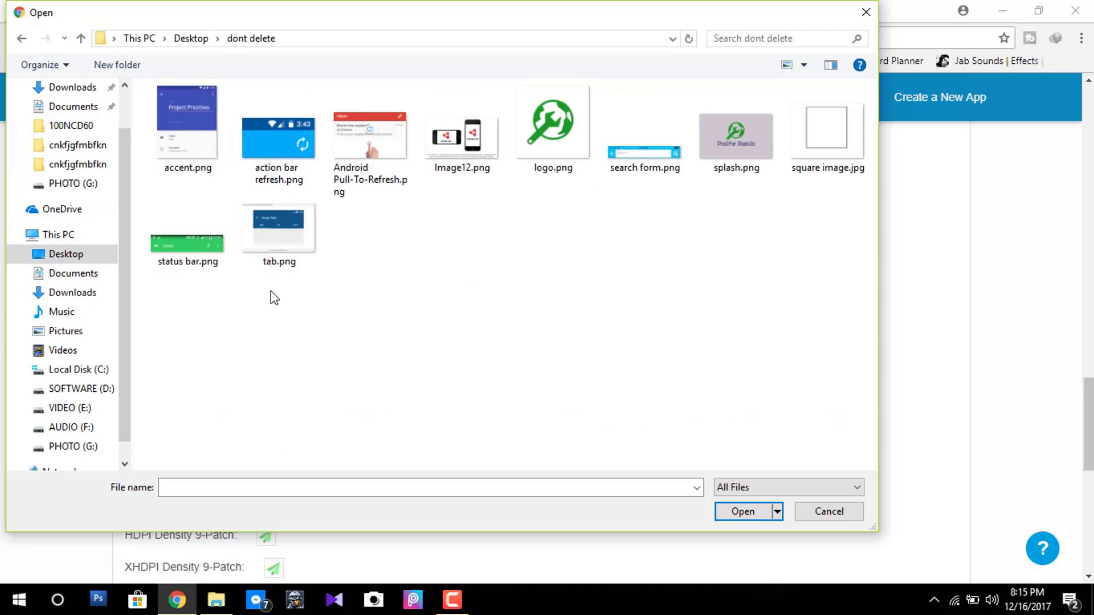
{"action": "double_click", "coordinate": [276, 228]}
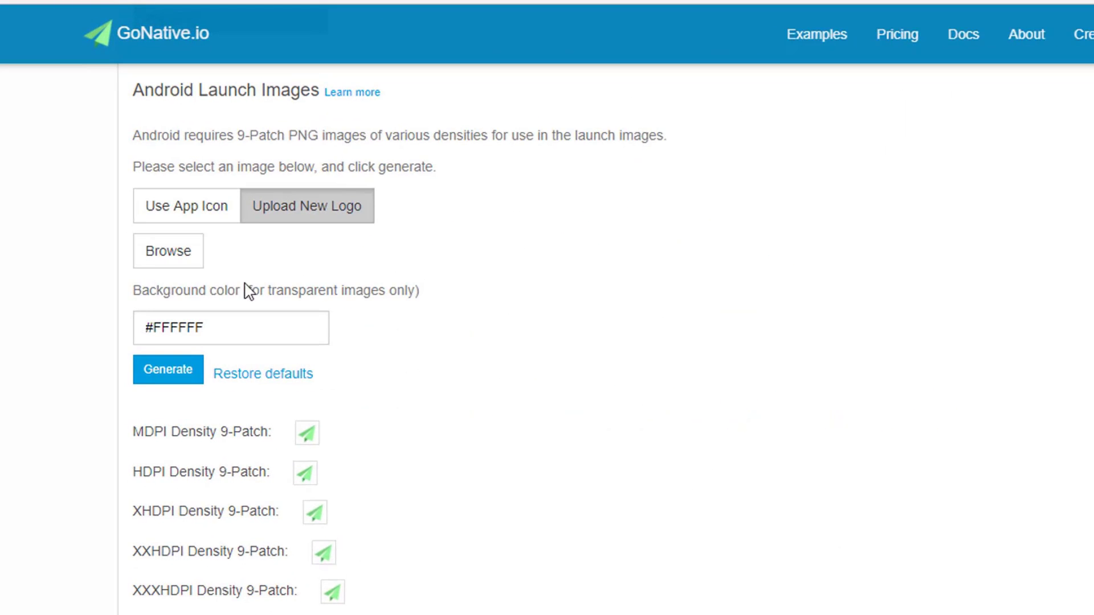
{"action": "scroll", "coordinate": [370, 280], "scroll_direction": "down", "scroll_amount": 2}
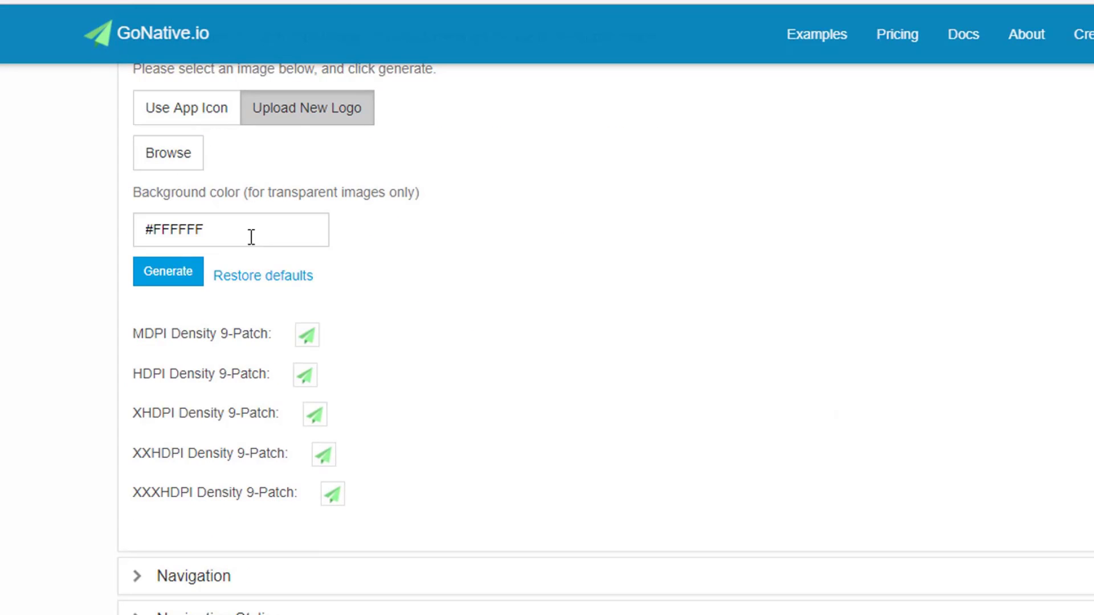
{"action": "scroll", "coordinate": [217, 233], "scroll_direction": "down", "scroll_amount": 2}
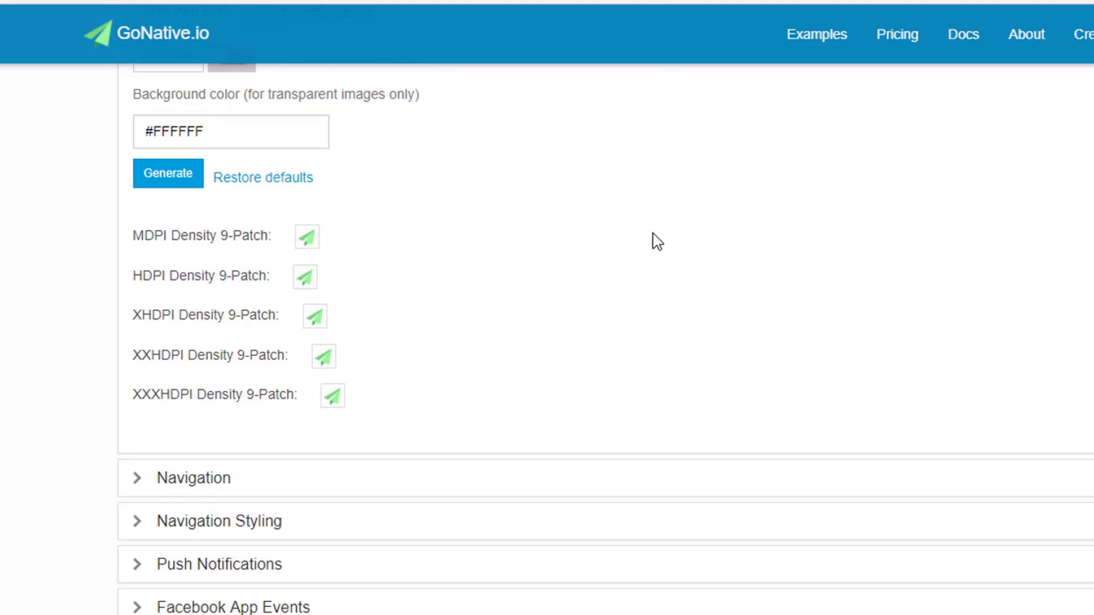
{"action": "scroll", "coordinate": [647, 249], "scroll_direction": "up", "scroll_amount": 20}
{"action": "scroll", "coordinate": [370, 256], "scroll_direction": "up", "scroll_amount": 10}
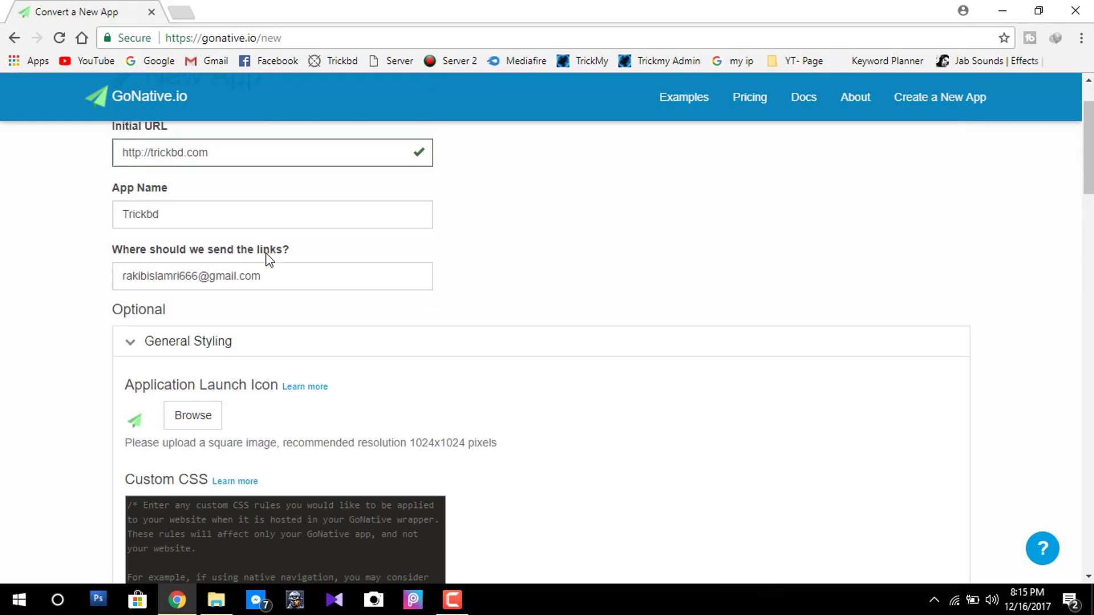
Collapse General Styling, expand Navigation and enable a native sidebar started from scratch.
{"action": "scroll", "coordinate": [269, 259], "scroll_direction": "down", "scroll_amount": 1}
{"action": "left_click", "coordinate": [269, 262]}
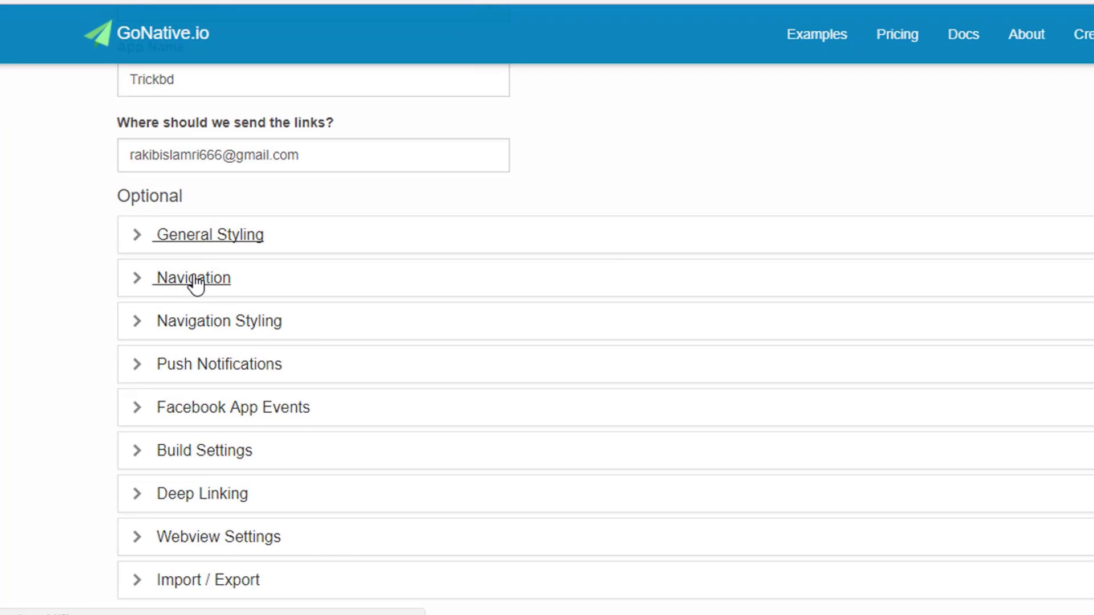
{"action": "left_click", "coordinate": [195, 283]}
{"action": "scroll", "coordinate": [566, 300], "scroll_direction": "down", "scroll_amount": 2}
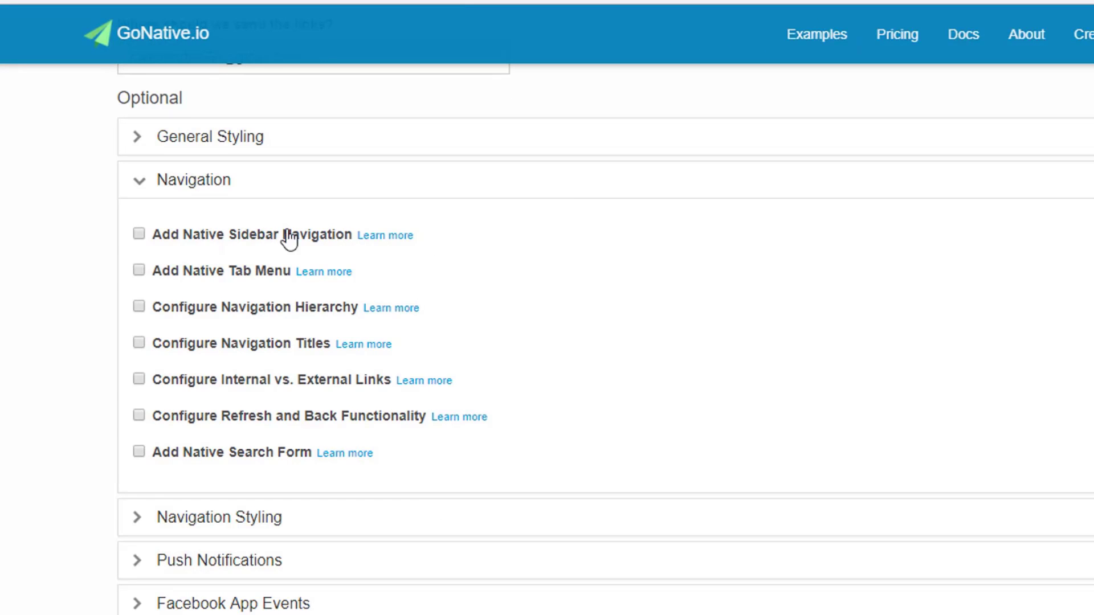
{"action": "scroll", "coordinate": [504, 241], "scroll_direction": "down", "scroll_amount": 2}
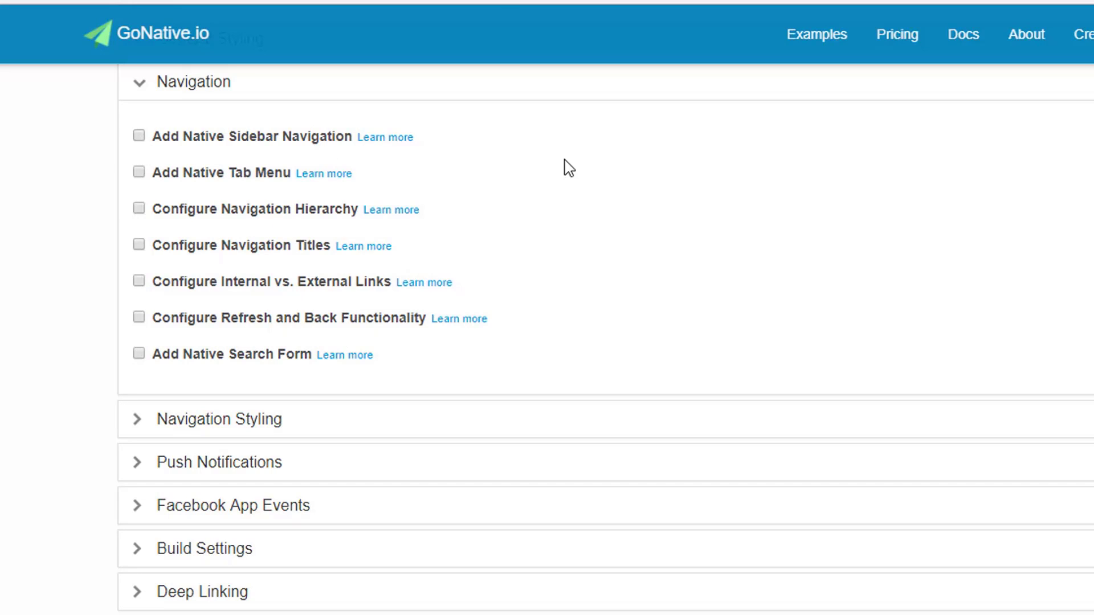
{"action": "left_click", "coordinate": [139, 136]}
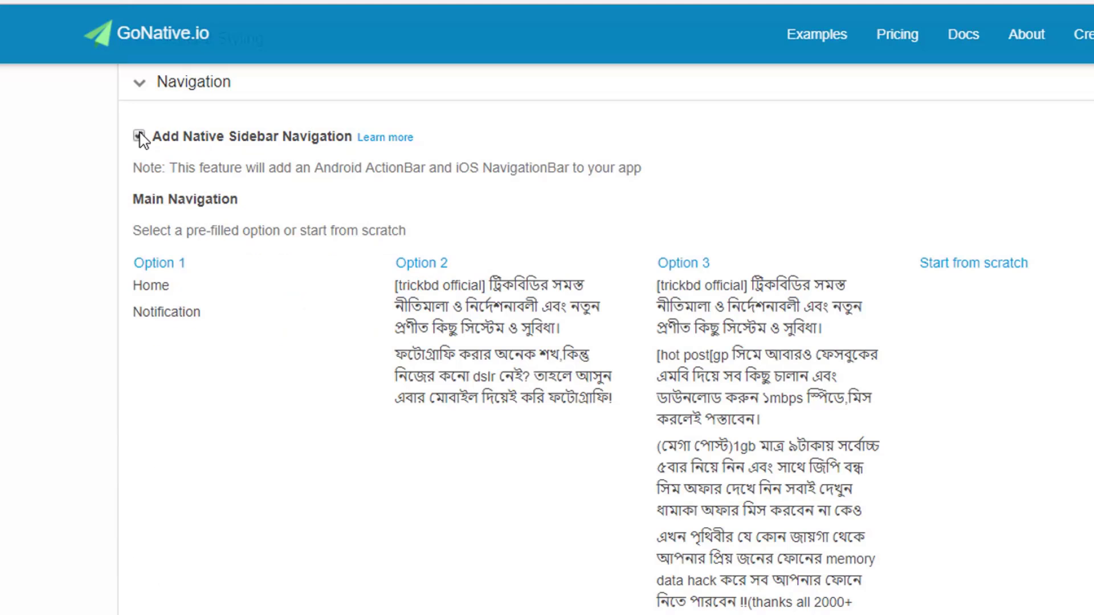
{"action": "scroll", "coordinate": [878, 347], "scroll_direction": "down", "scroll_amount": 7}
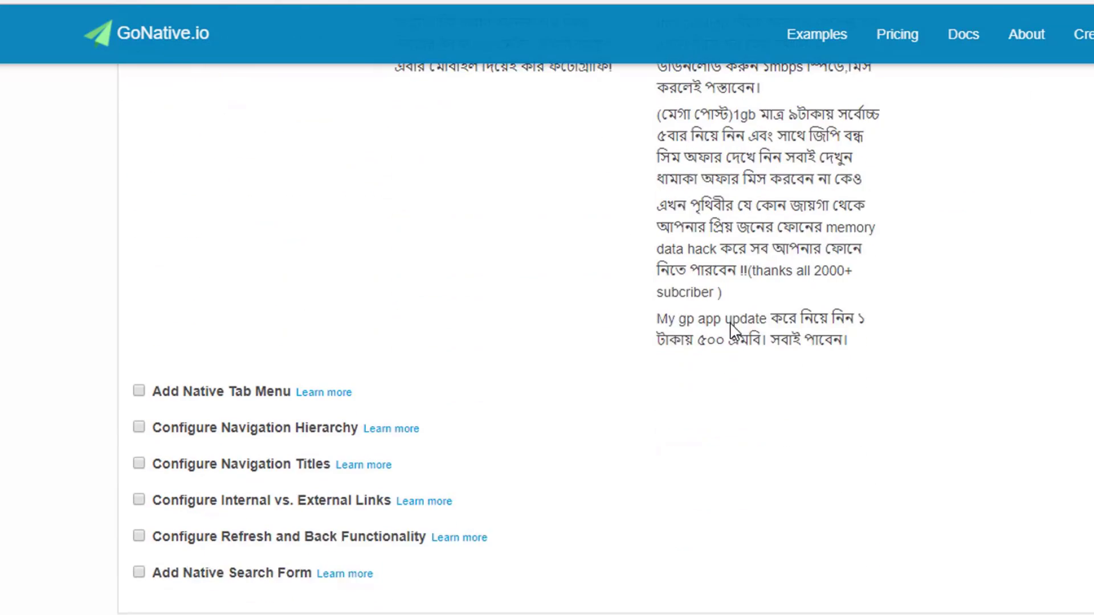
{"action": "scroll", "coordinate": [576, 274], "scroll_direction": "up", "scroll_amount": 5}
{"action": "scroll", "coordinate": [574, 263], "scroll_direction": "up", "scroll_amount": 3}
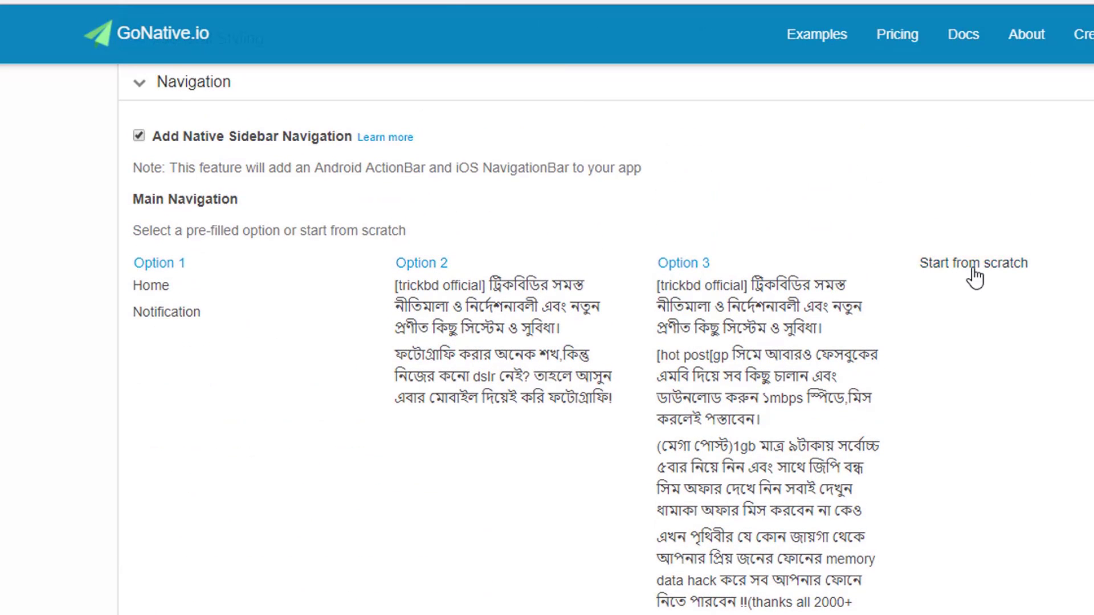
{"action": "left_click", "coordinate": [960, 268]}
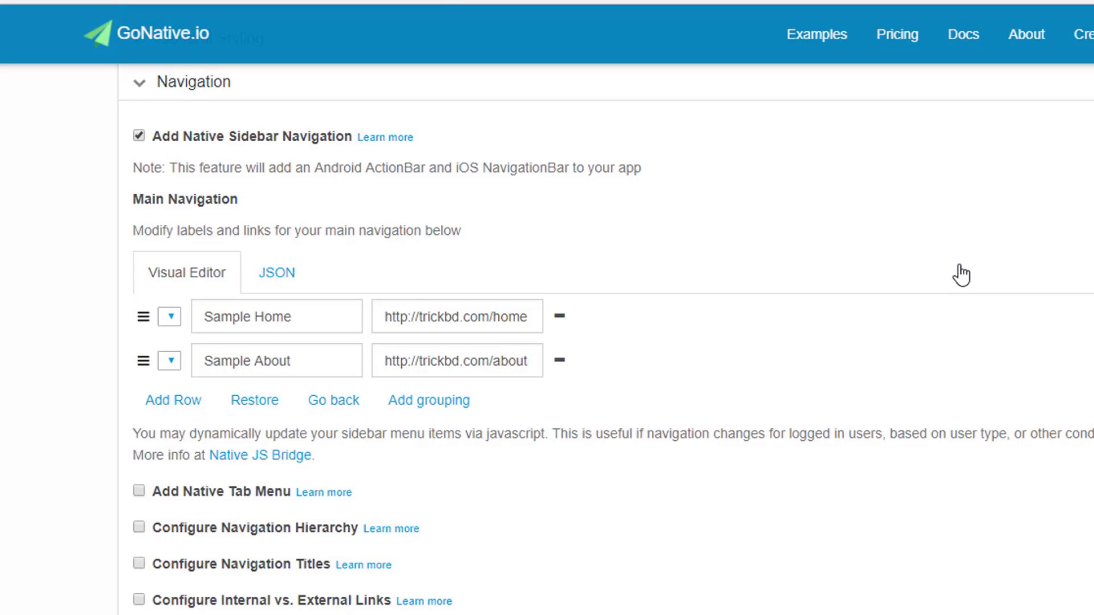
Strip 'Sample ' from both sidebar labels so they read Home and About.
{"action": "left_click", "coordinate": [301, 321]}
{"action": "left_click", "coordinate": [307, 358]}
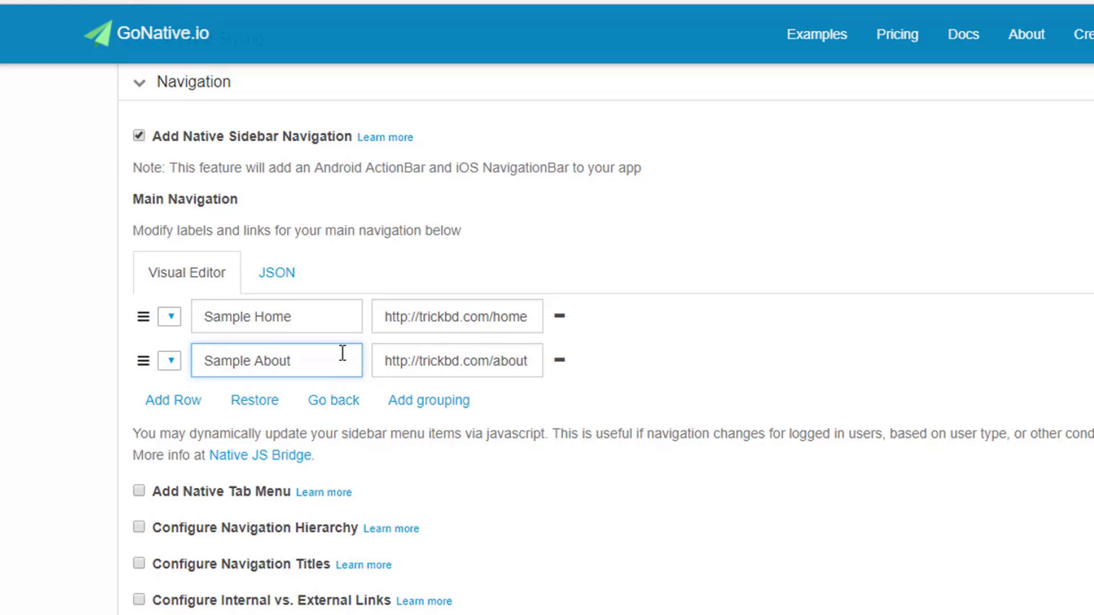
{"action": "left_click", "coordinate": [255, 318]}
{"action": "key", "text": "BackSpace"}
{"action": "key", "text": "BackSpace"}
{"action": "key", "text": "BackSpace"}
{"action": "key", "text": "BackSpace"}
{"action": "key", "text": "BackSpace"}
{"action": "key", "text": "BackSpace"}
{"action": "key", "text": "BackSpace"}
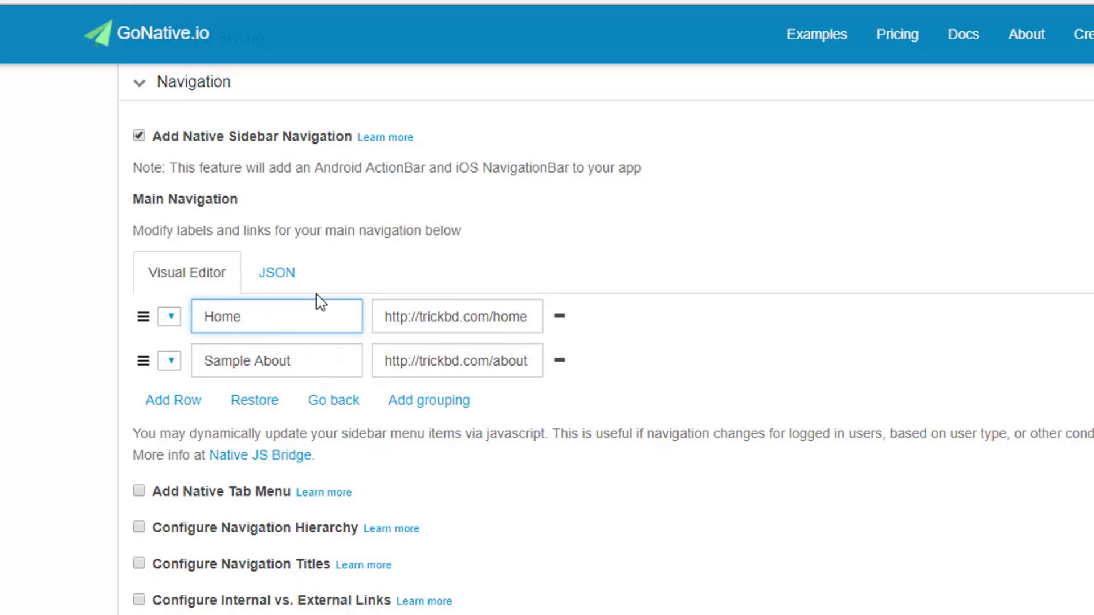
{"action": "left_click", "coordinate": [255, 361]}
{"action": "key", "text": "BackSpace"}
{"action": "key", "text": "BackSpace"}
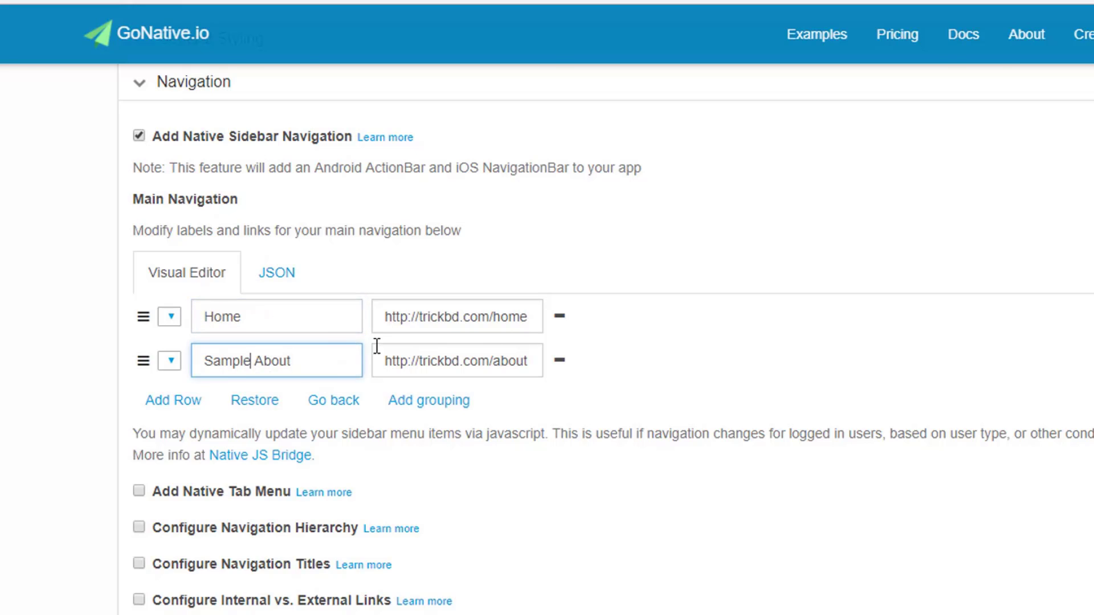
{"action": "key", "text": "BackSpace"}
{"action": "key", "text": "BackSpace"}
{"action": "key", "text": "BackSpace"}
{"action": "key", "text": "BackSpace"}
{"action": "key", "text": "BackSpace"}
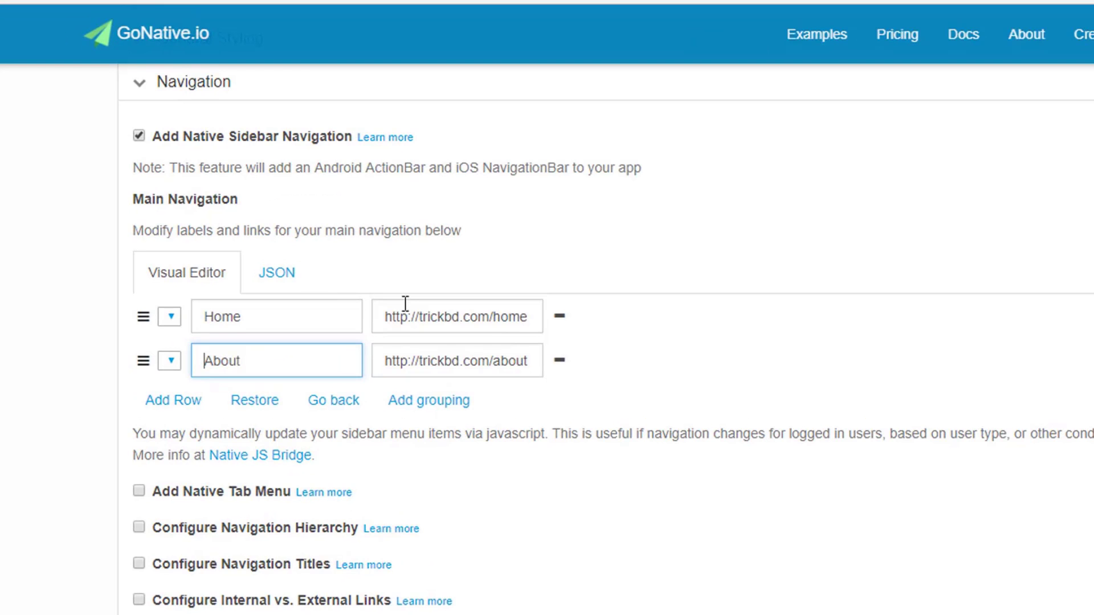
{"action": "left_click", "coordinate": [450, 326]}
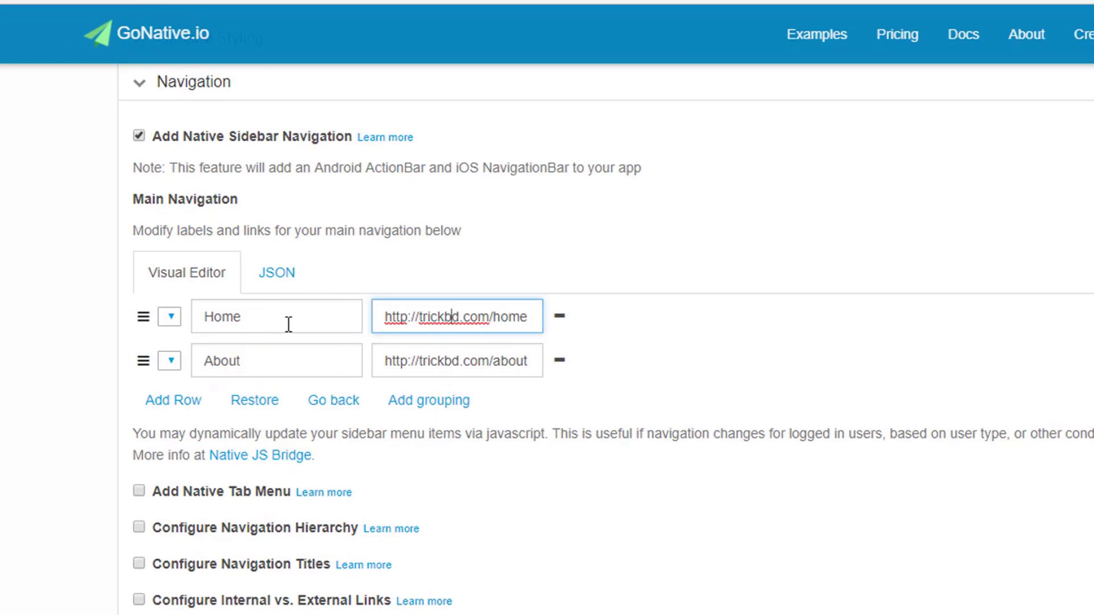
{"action": "left_click", "coordinate": [267, 319]}
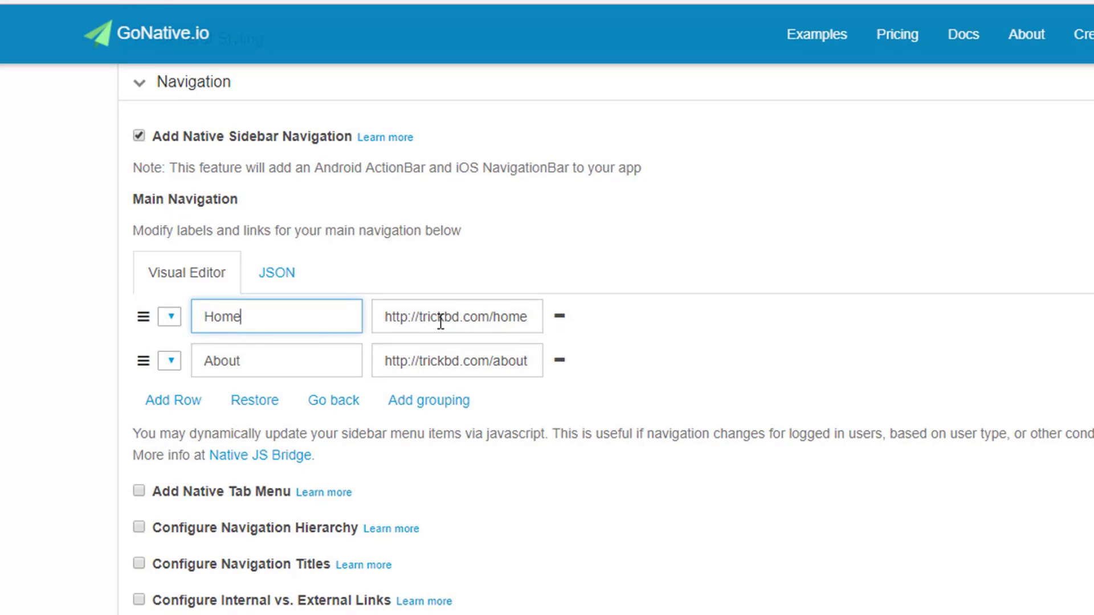
{"action": "left_click_drag", "start_coordinate": [436, 316], "coordinate": [543, 315]}
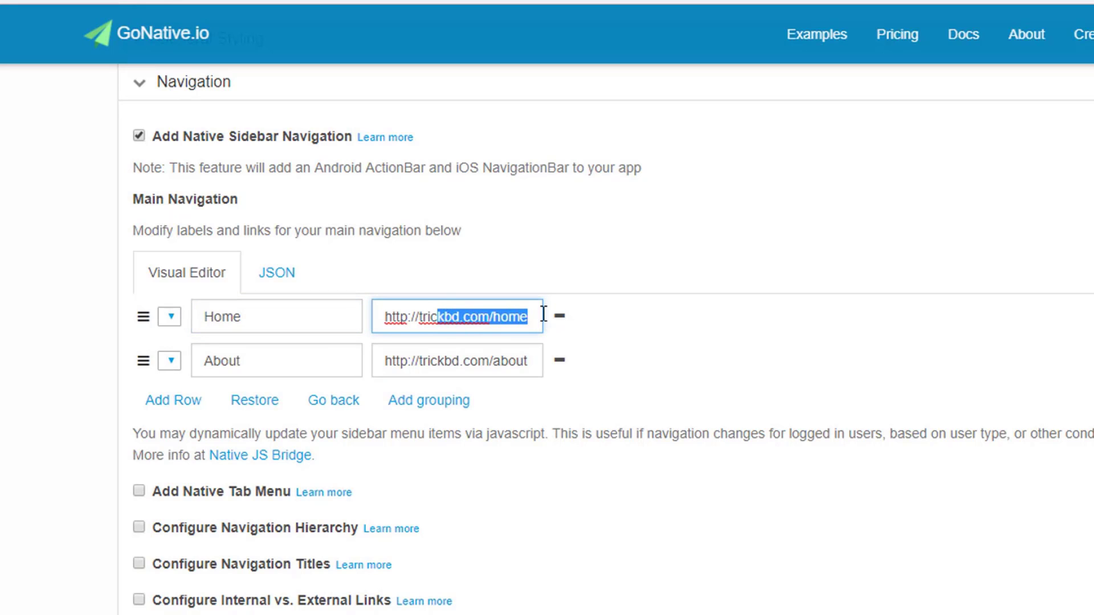
{"action": "left_click", "coordinate": [486, 319]}
{"action": "scroll", "coordinate": [601, 335], "scroll_direction": "down", "scroll_amount": 2}
{"action": "scroll", "coordinate": [338, 271], "scroll_direction": "up", "scroll_amount": 1}
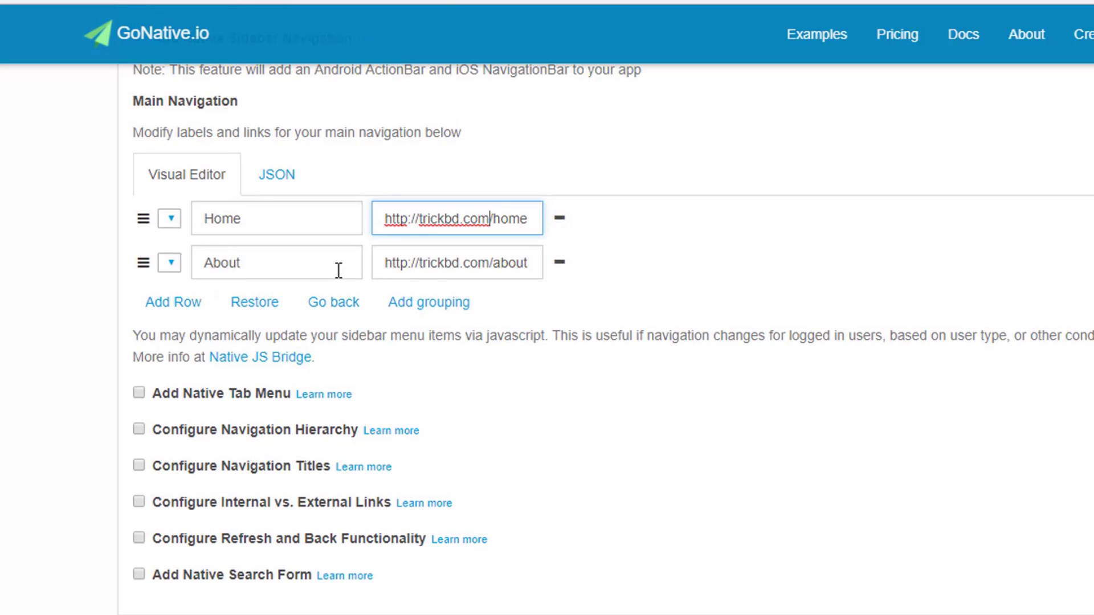
{"action": "left_click", "coordinate": [188, 303]}
{"action": "left_click", "coordinate": [322, 297]}
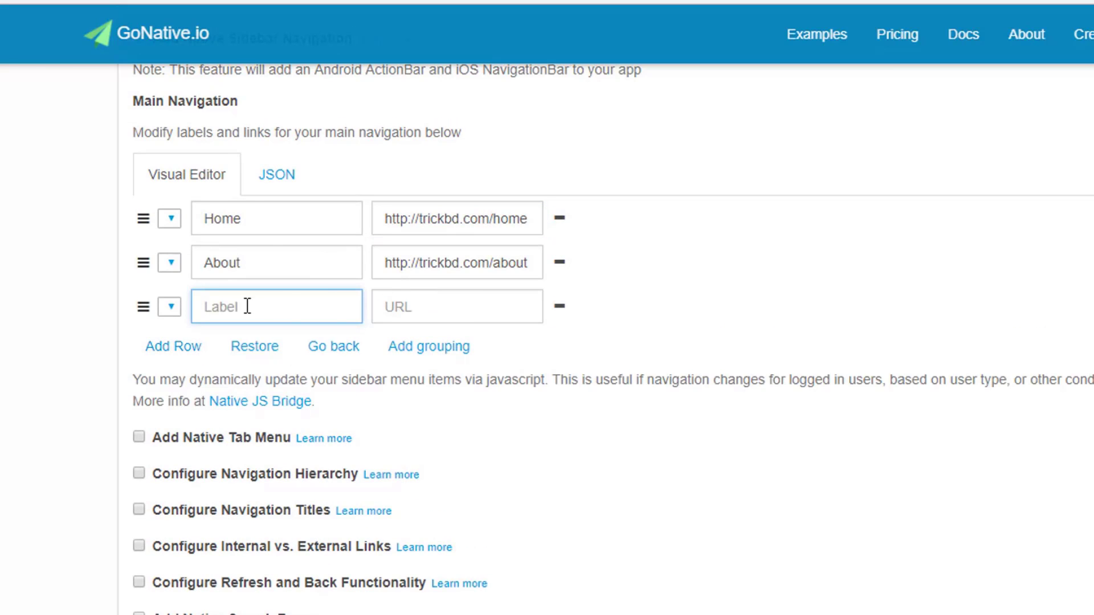
{"action": "type", "text": "Contact"}
{"action": "left_click", "coordinate": [448, 312]}
{"action": "triple_click", "coordinate": [435, 264]}
{"action": "key", "text": "ctrl+c"}
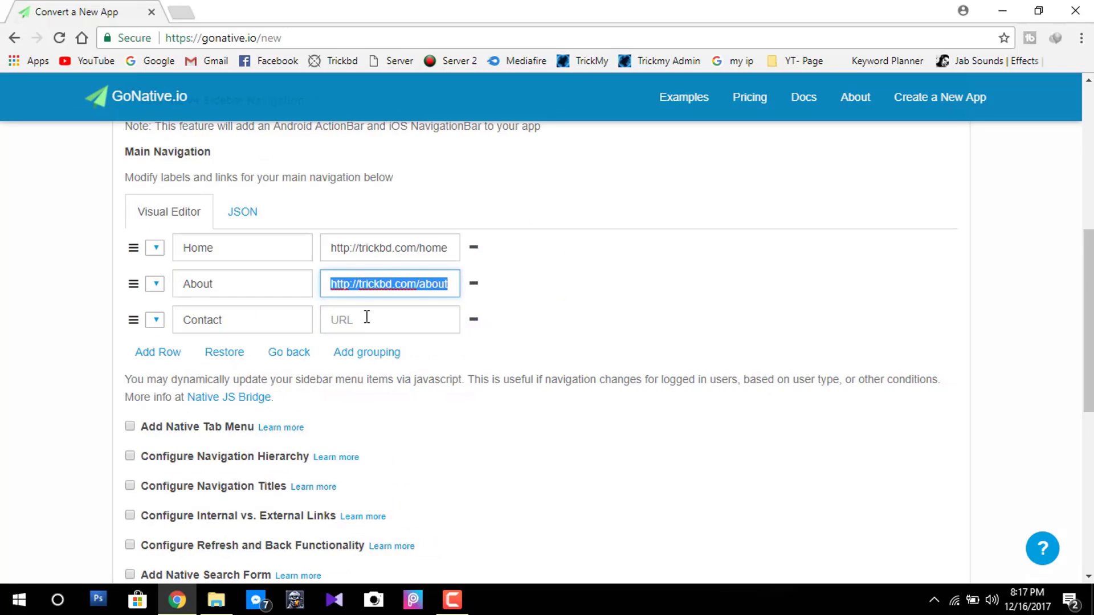
{"action": "left_click", "coordinate": [429, 303]}
{"action": "key", "text": "ctrl+v"}
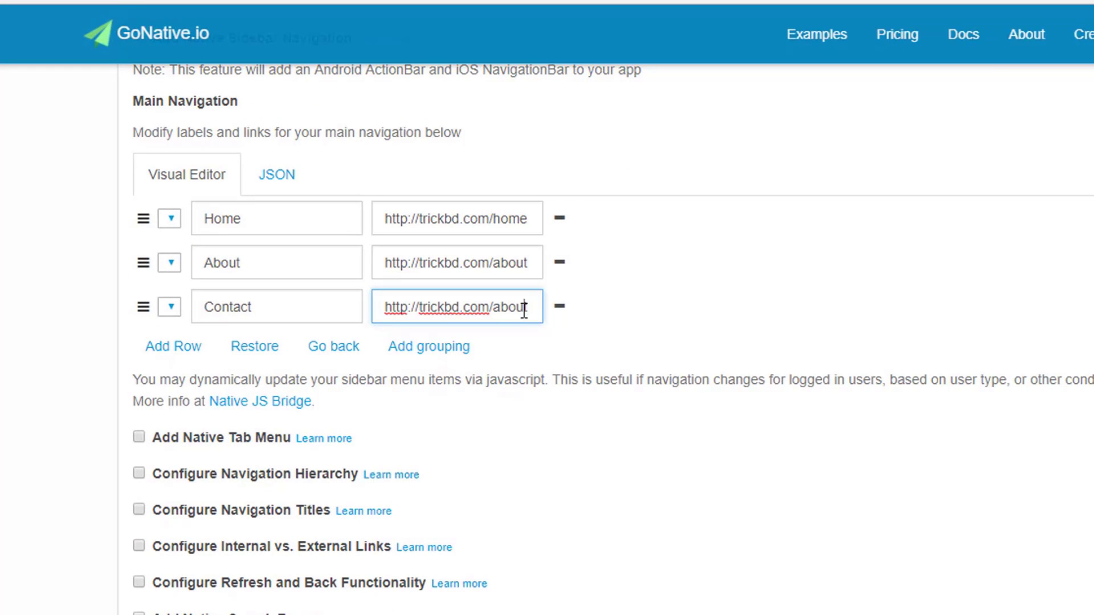
{"action": "double_click", "coordinate": [524, 310]}
{"action": "type", "text": "contact"}
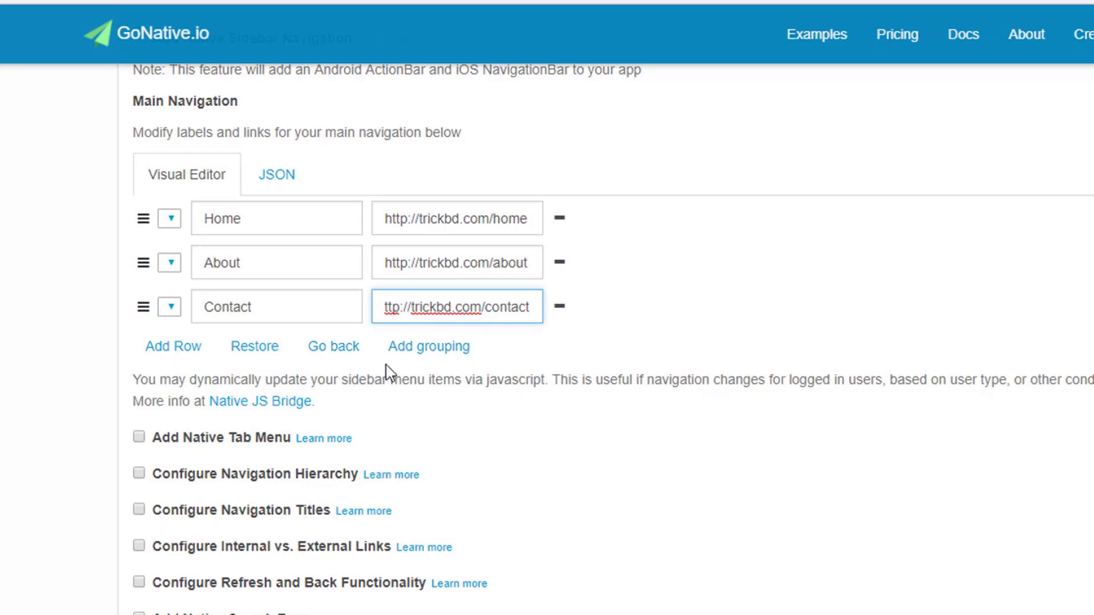
Add a menu grouping below Contact and nest a child row labelled Sample under it.
{"action": "left_click", "coordinate": [433, 349]}
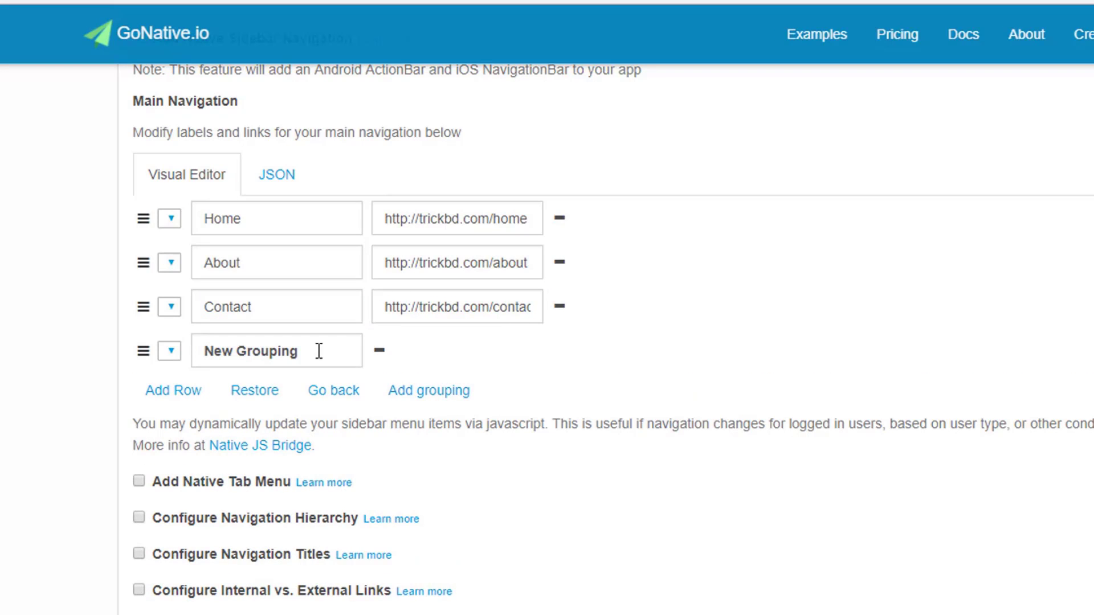
{"action": "left_click_drag", "start_coordinate": [319, 351], "coordinate": [188, 359]}
{"action": "type", "text": "Gru"}
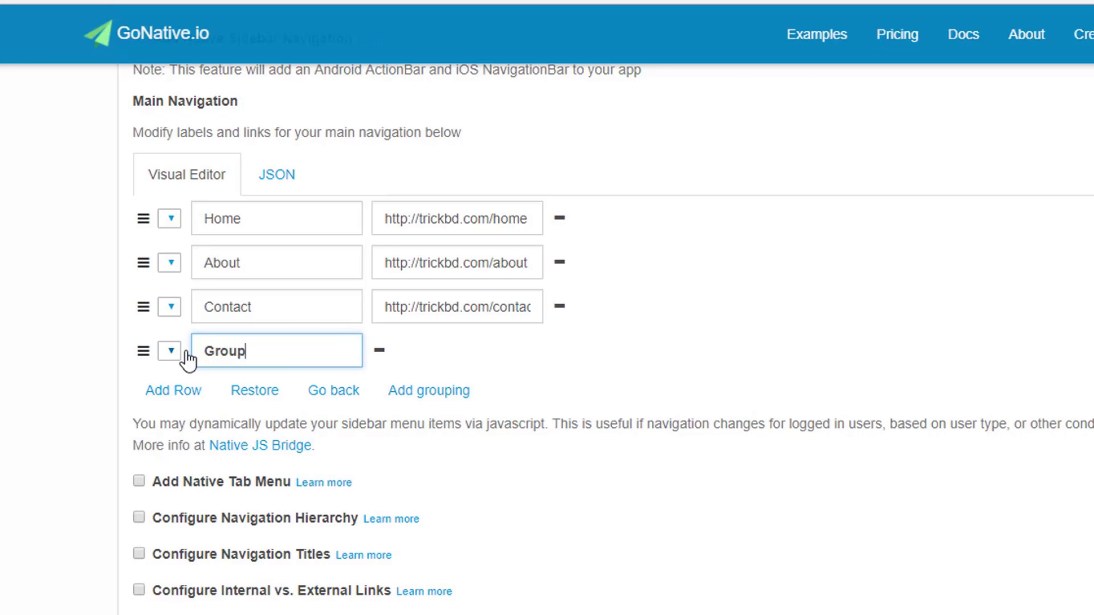
{"action": "type", "text": "up"}
{"action": "left_click", "coordinate": [416, 364]}
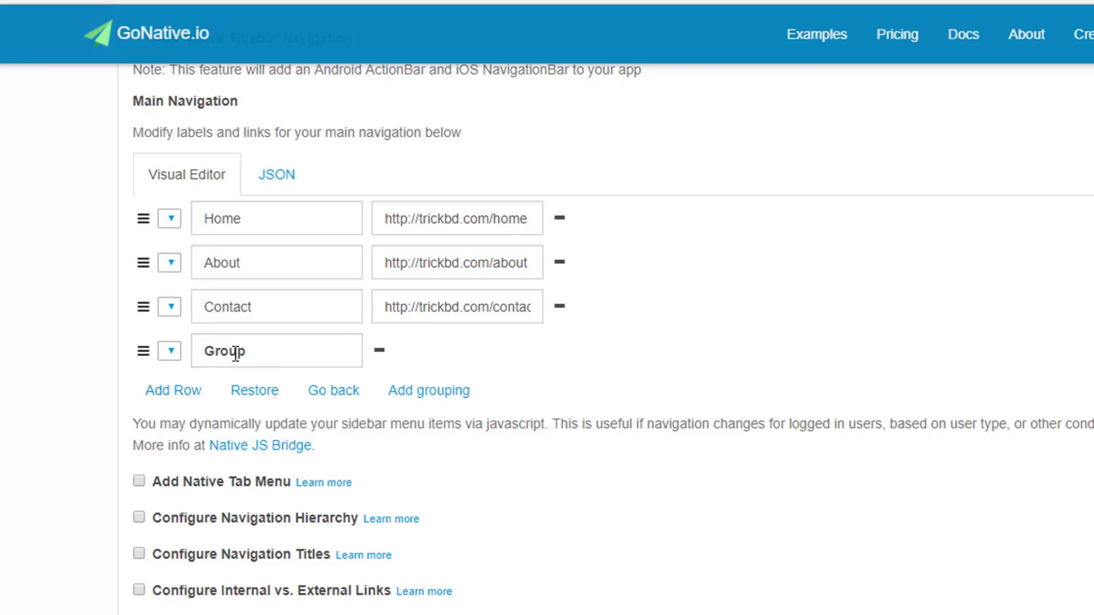
{"action": "left_click", "coordinate": [173, 392]}
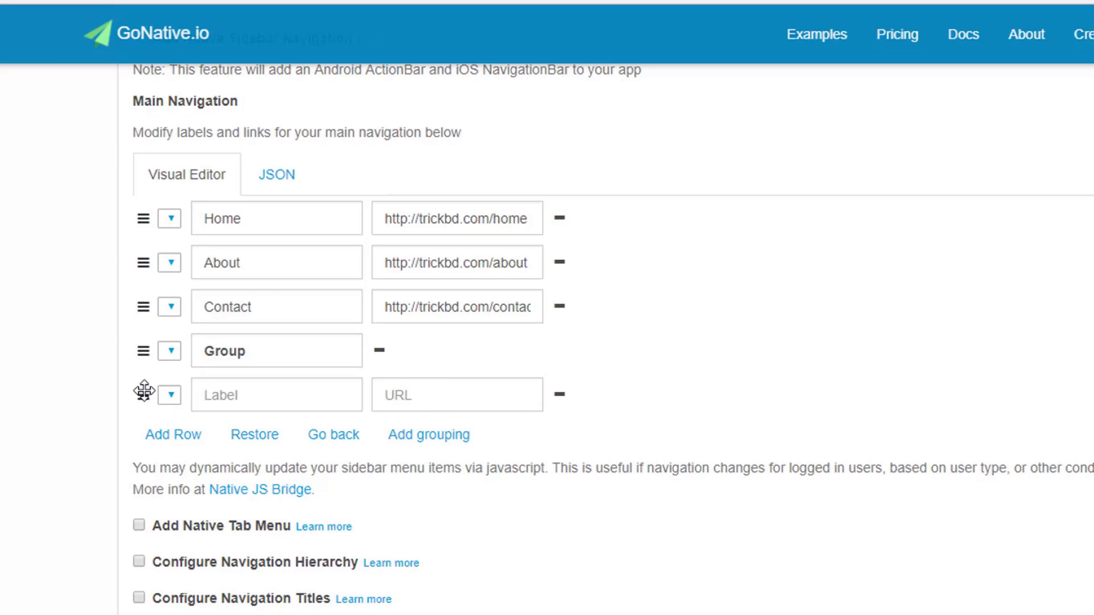
{"action": "left_click_drag", "start_coordinate": [144, 391], "coordinate": [214, 398]}
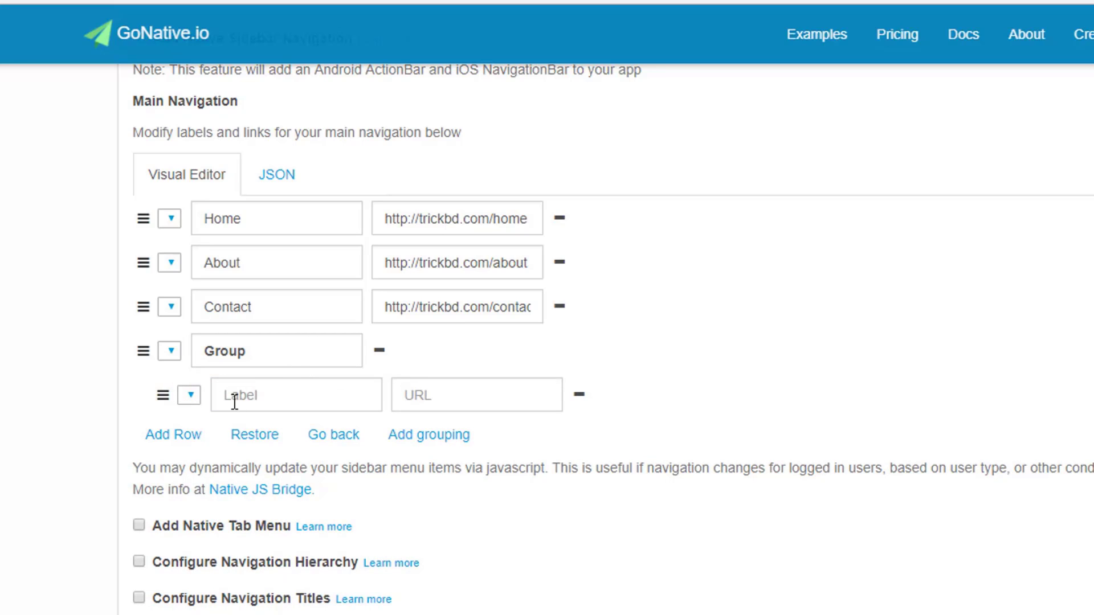
{"action": "left_click", "coordinate": [310, 400]}
{"action": "type", "text": "Sample"}
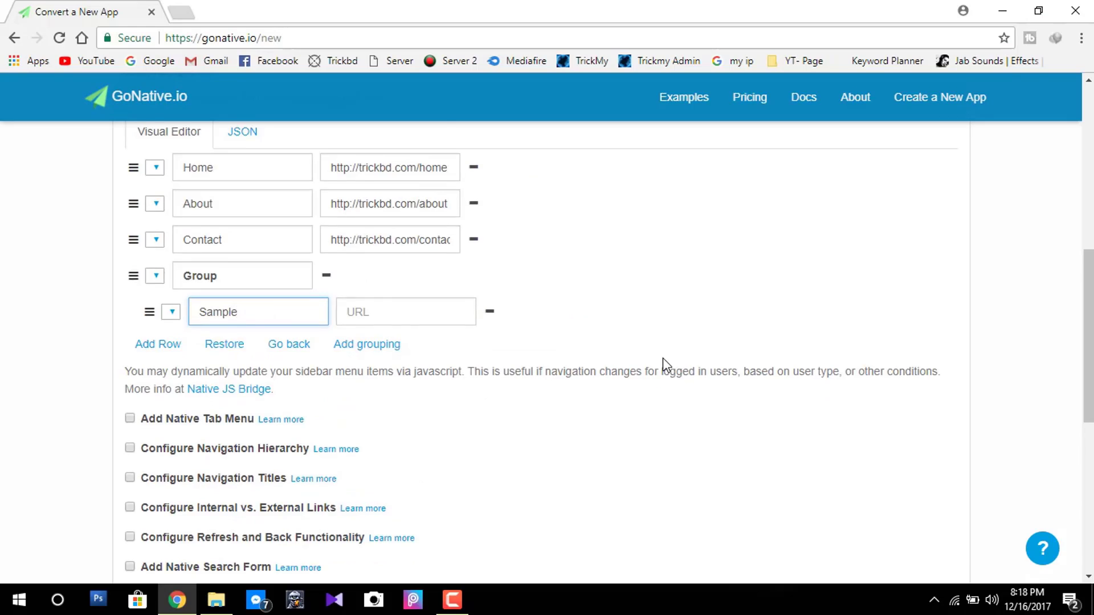
{"action": "scroll", "coordinate": [664, 362], "scroll_direction": "down", "scroll_amount": 2}
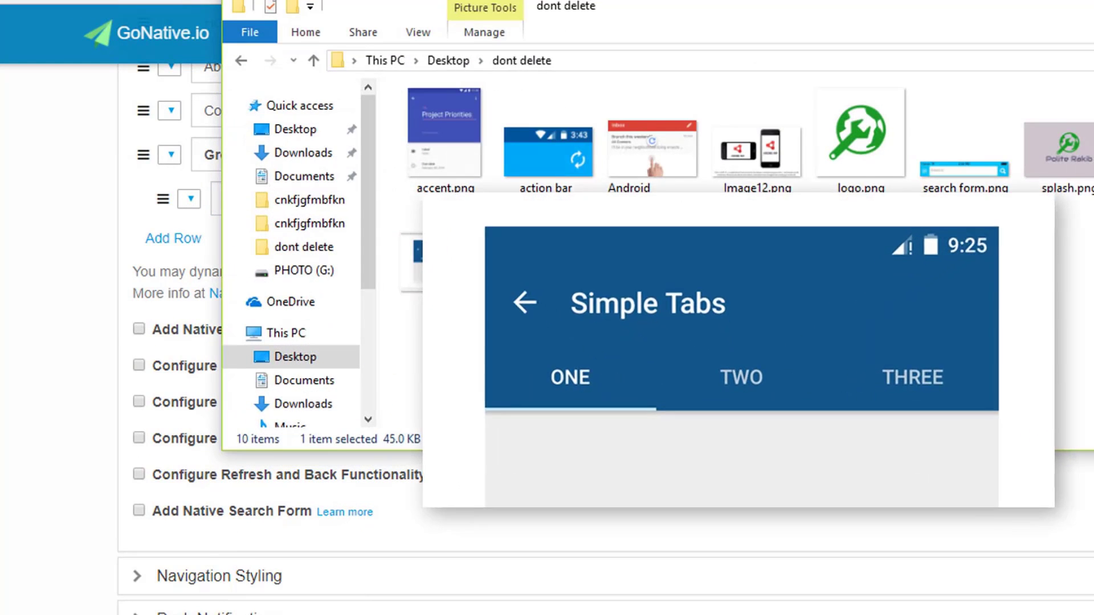
{"action": "left_click", "coordinate": [139, 332]}
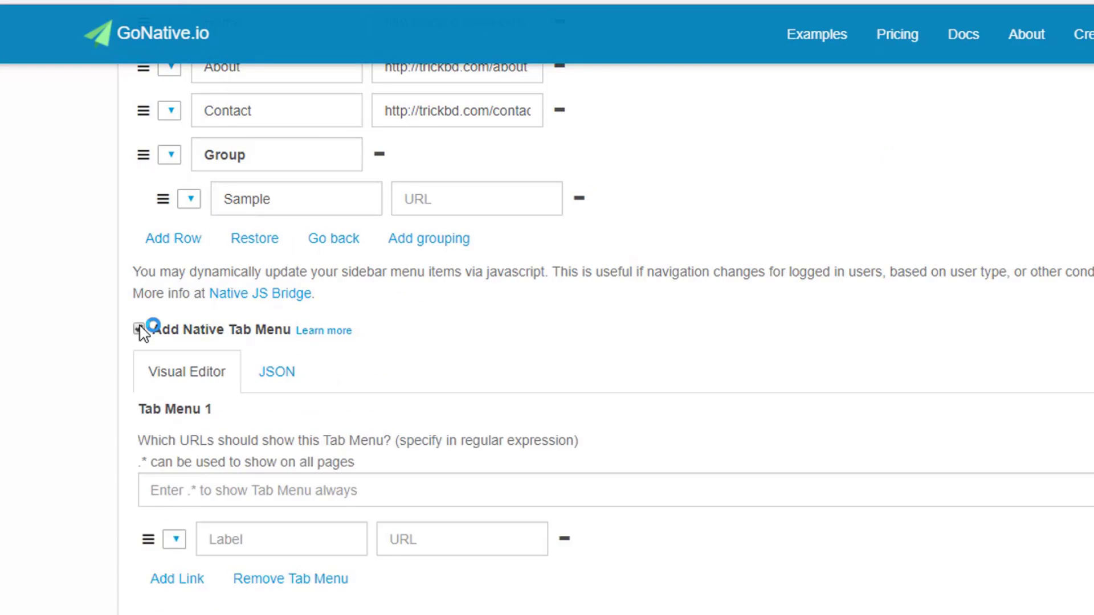
{"action": "scroll", "coordinate": [256, 333], "scroll_direction": "down", "scroll_amount": 3}
{"action": "left_click", "coordinate": [288, 343]}
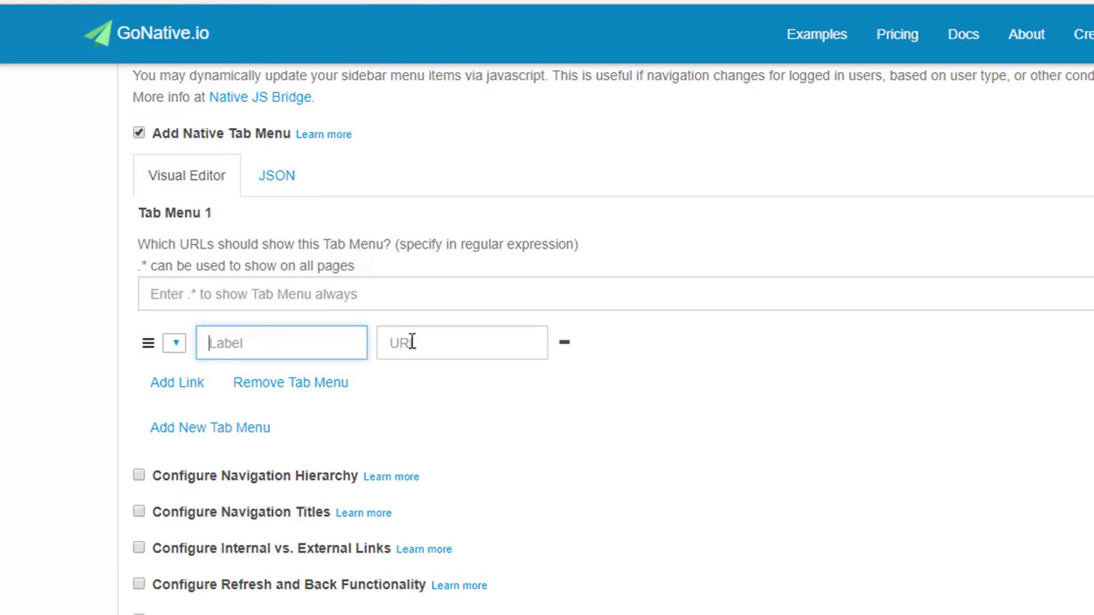
{"action": "left_click", "coordinate": [177, 383]}
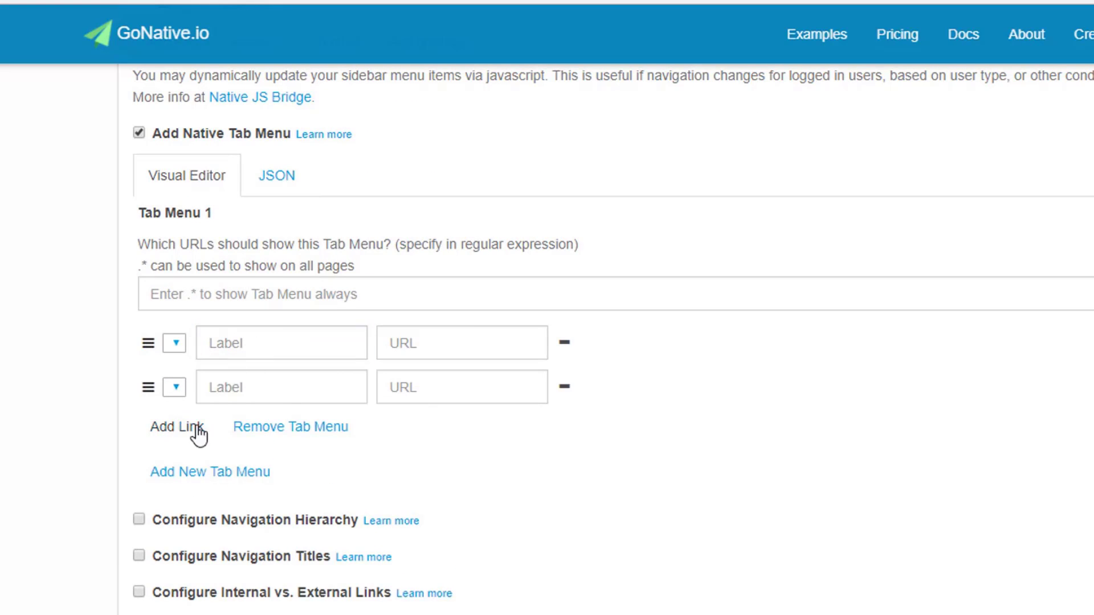
{"action": "left_click", "coordinate": [307, 348]}
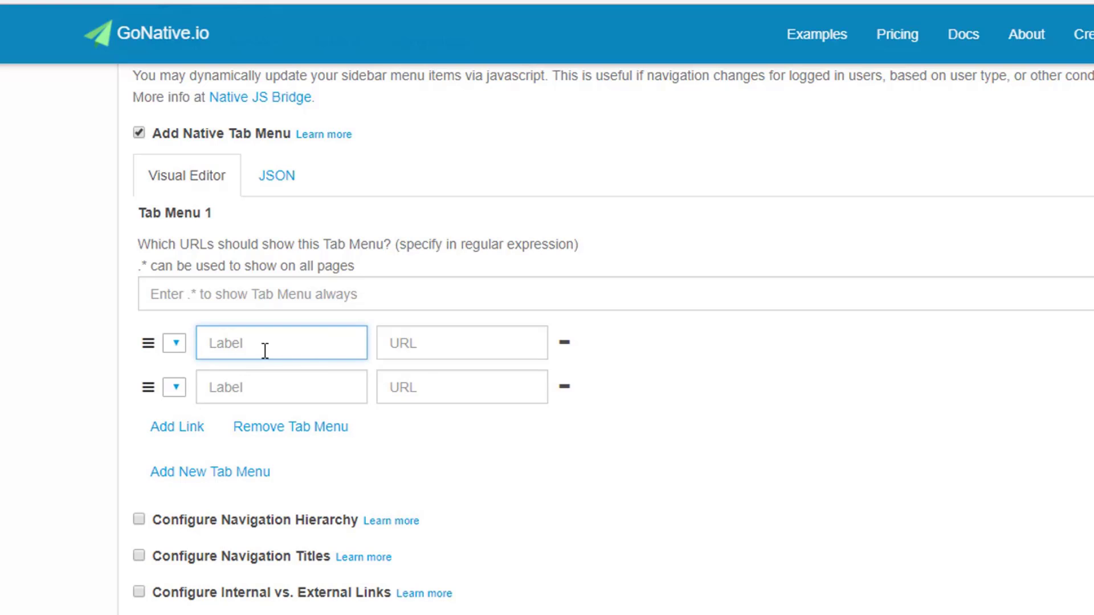
{"action": "left_click", "coordinate": [435, 354]}
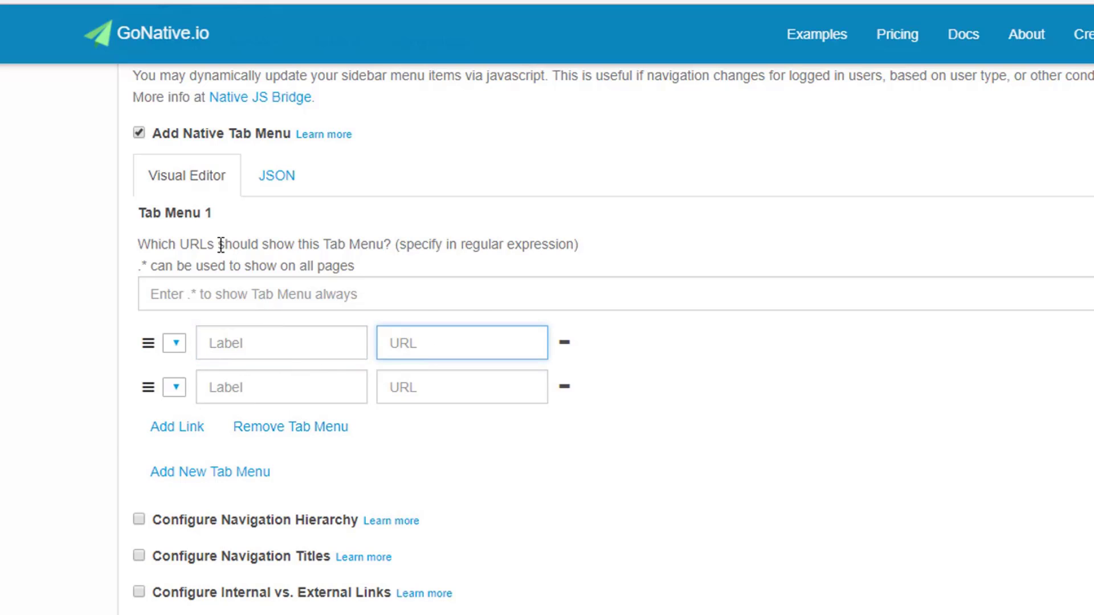
{"action": "left_click", "coordinate": [139, 133]}
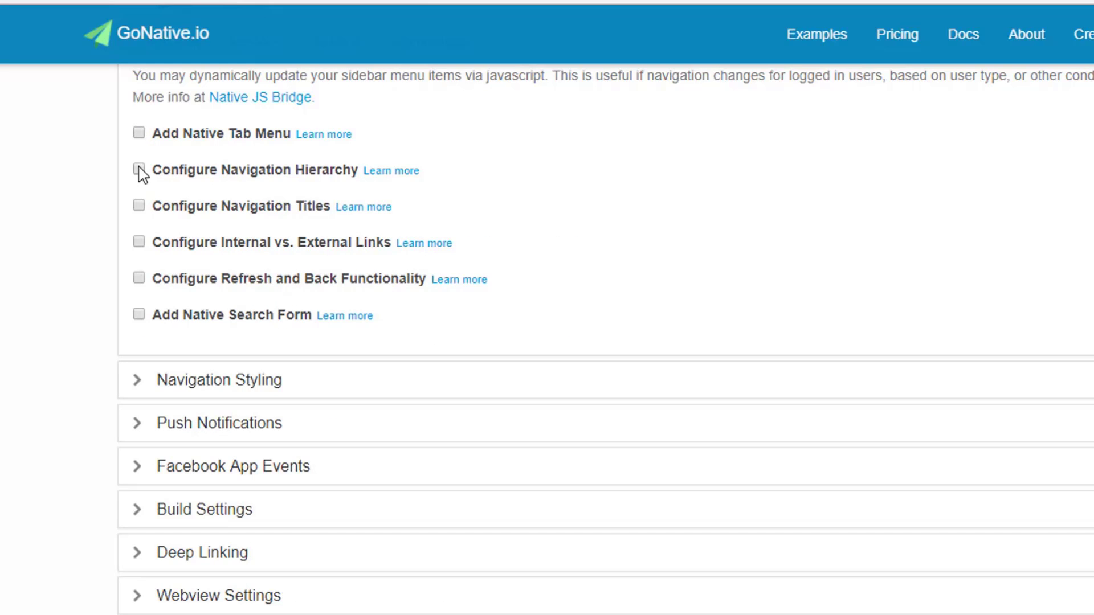
Enable navigation hierarchy, set the first rule to level 1 and add a second rule.
{"action": "left_click", "coordinate": [139, 169]}
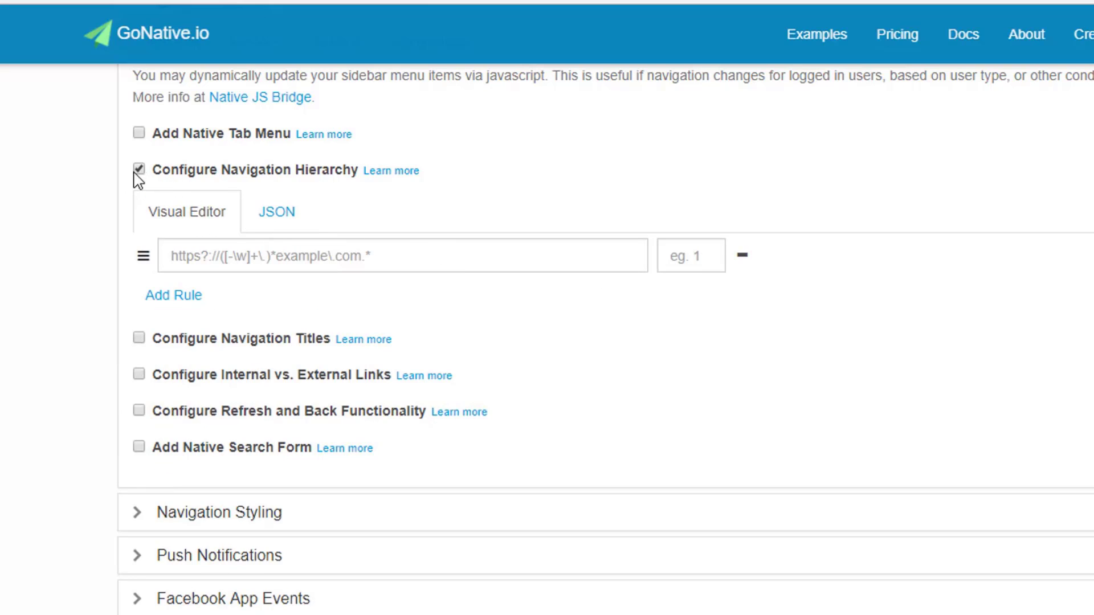
{"action": "left_click", "coordinate": [304, 259]}
{"action": "left_click", "coordinate": [706, 252]}
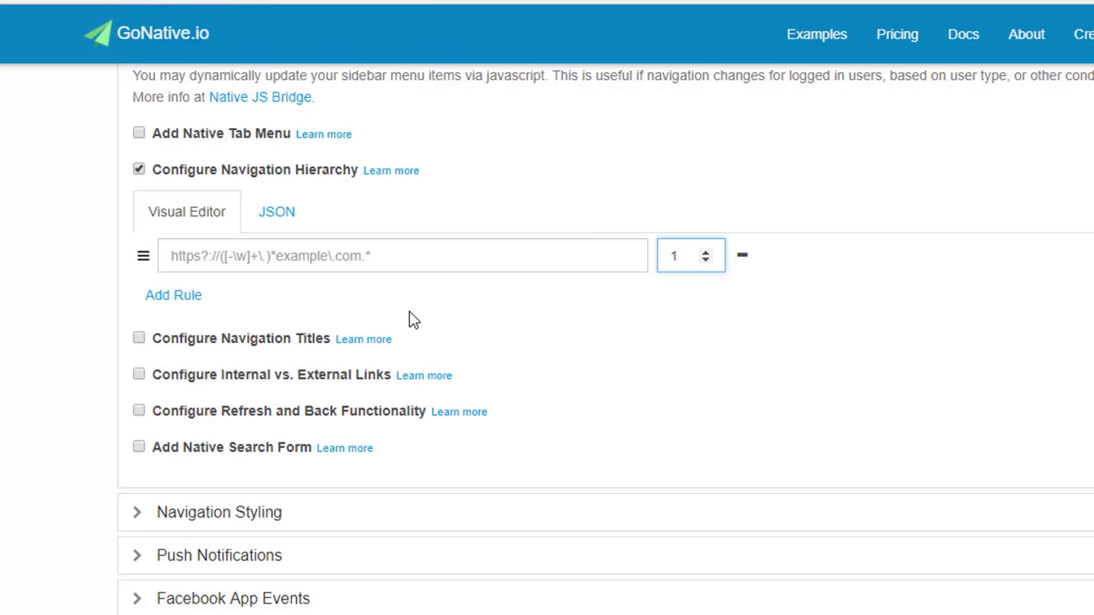
{"action": "left_click", "coordinate": [157, 297]}
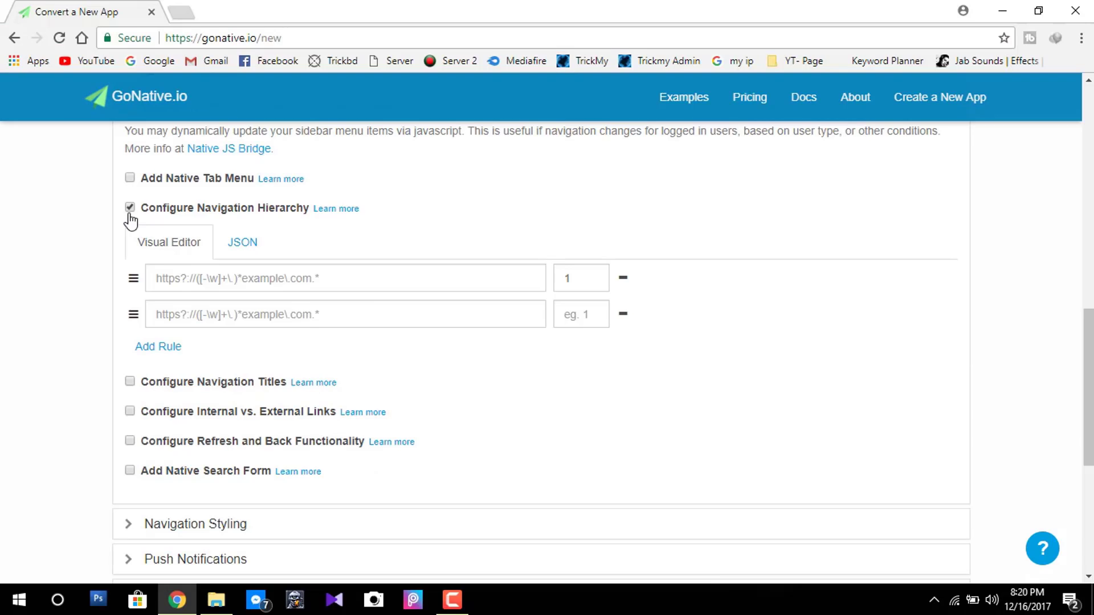
Turn navigation hierarchy off, try navigation titles briefly, then disable them again.
{"action": "left_click", "coordinate": [130, 208]}
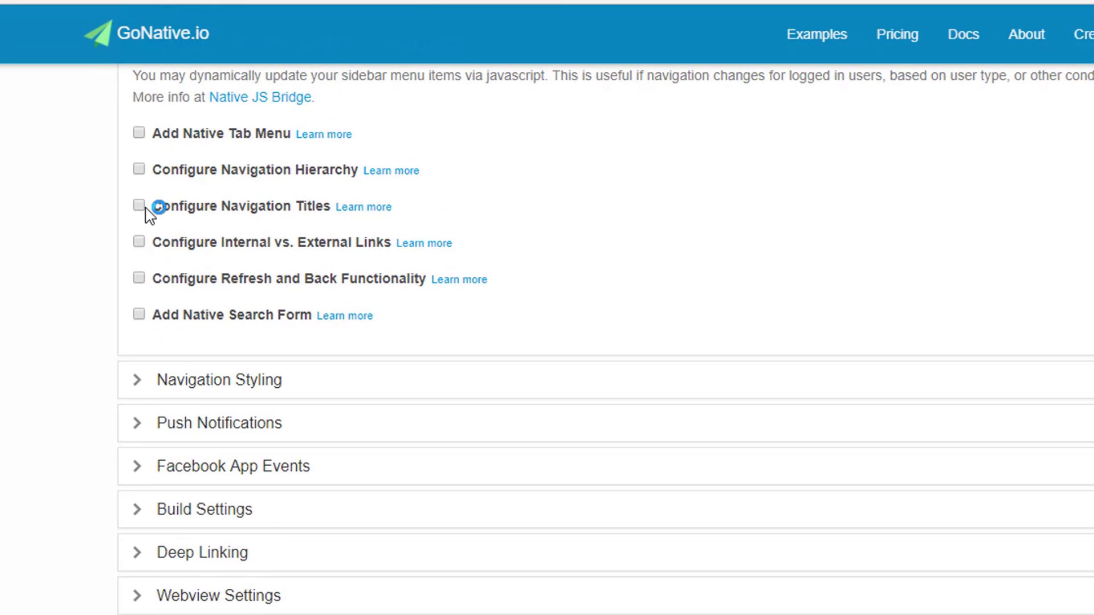
{"action": "left_click", "coordinate": [130, 237]}
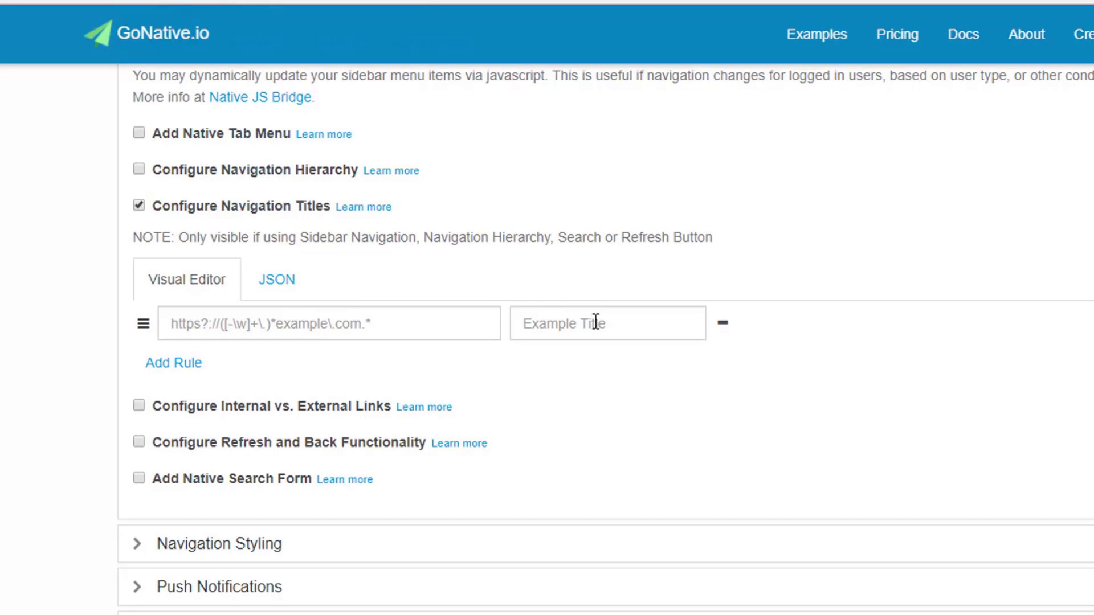
{"action": "left_click", "coordinate": [577, 315]}
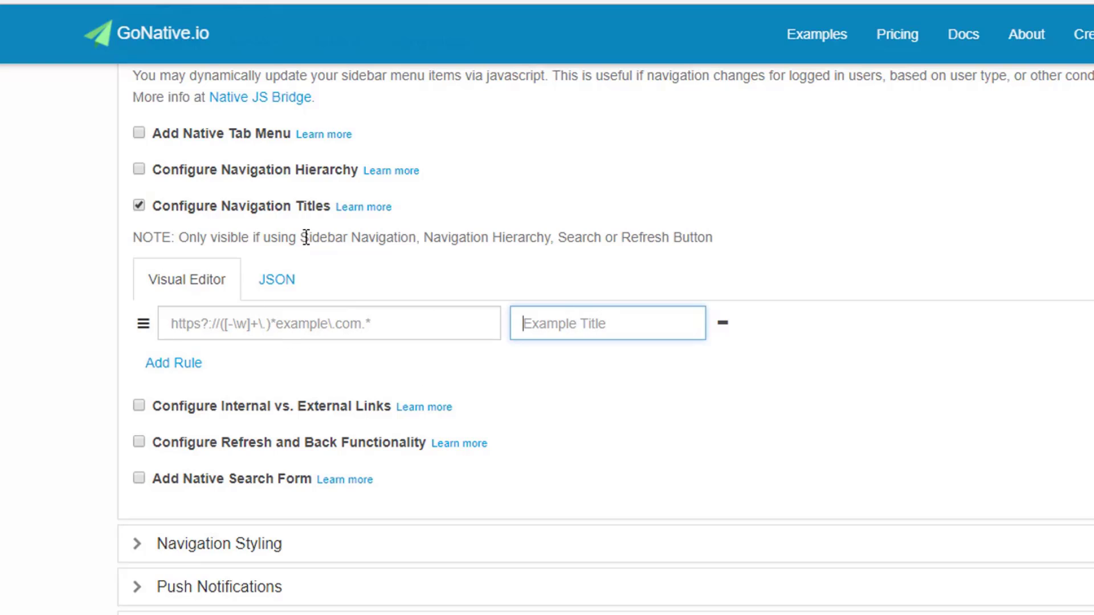
{"action": "left_click_drag", "start_coordinate": [306, 237], "coordinate": [590, 227]}
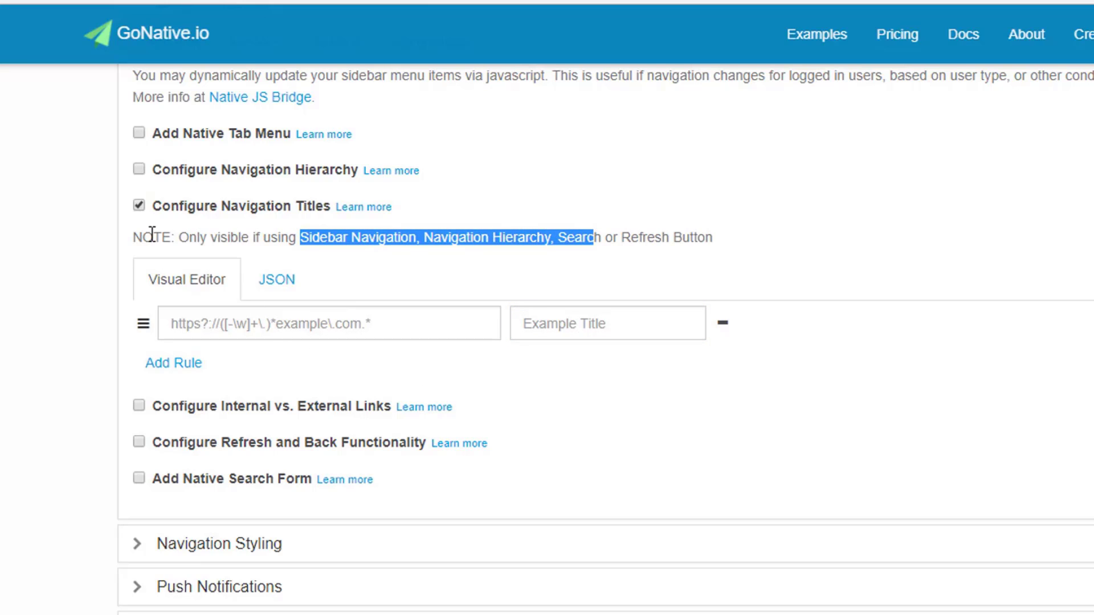
{"action": "left_click", "coordinate": [138, 205]}
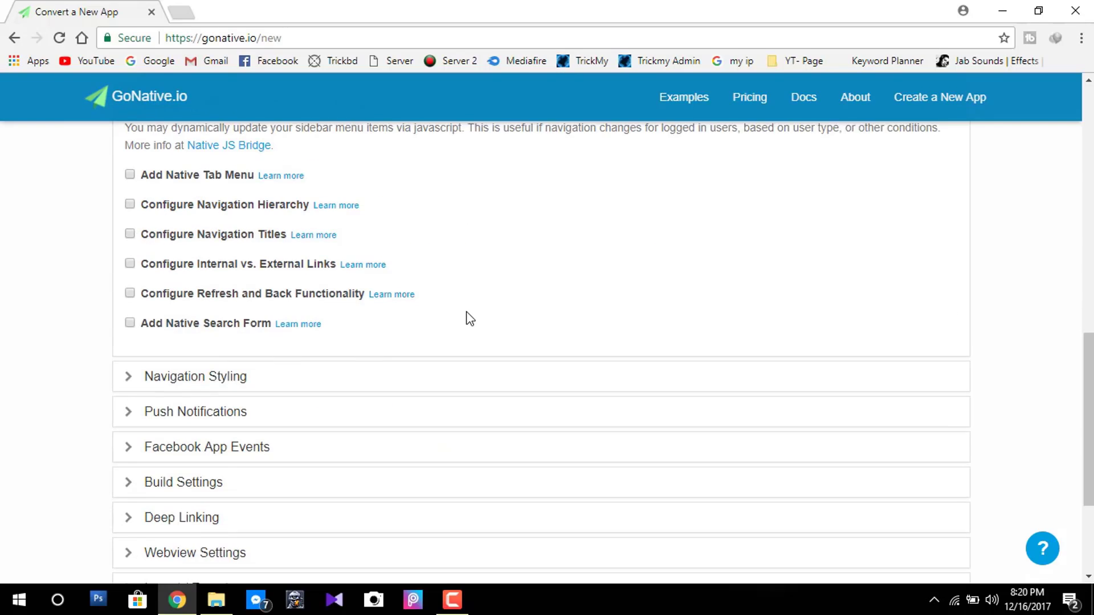
{"action": "scroll", "coordinate": [342, 273], "scroll_direction": "down", "scroll_amount": 1}
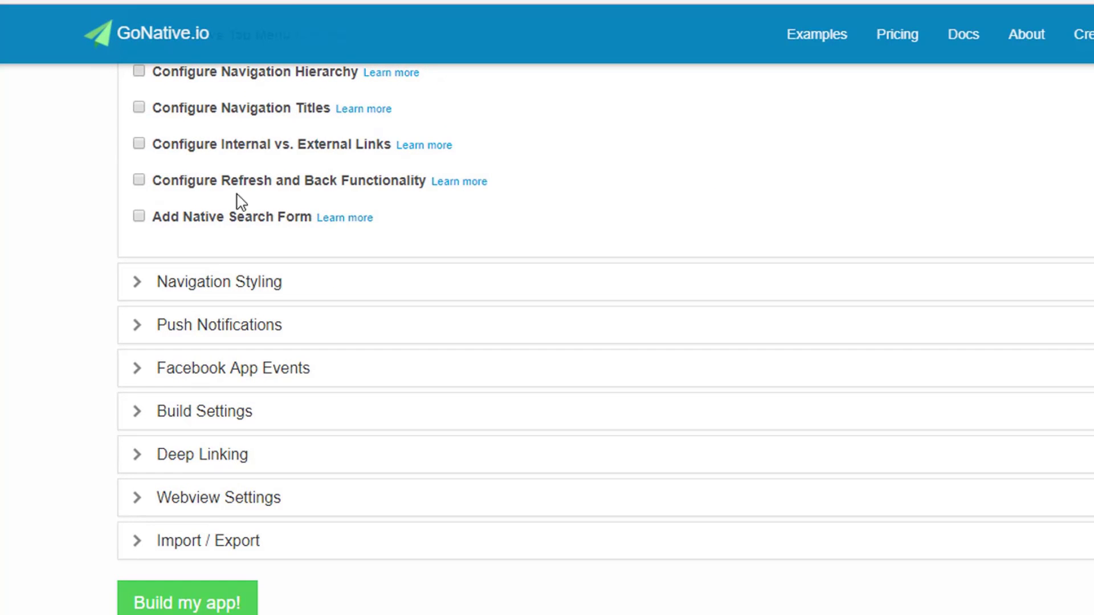
{"action": "left_click", "coordinate": [138, 144]}
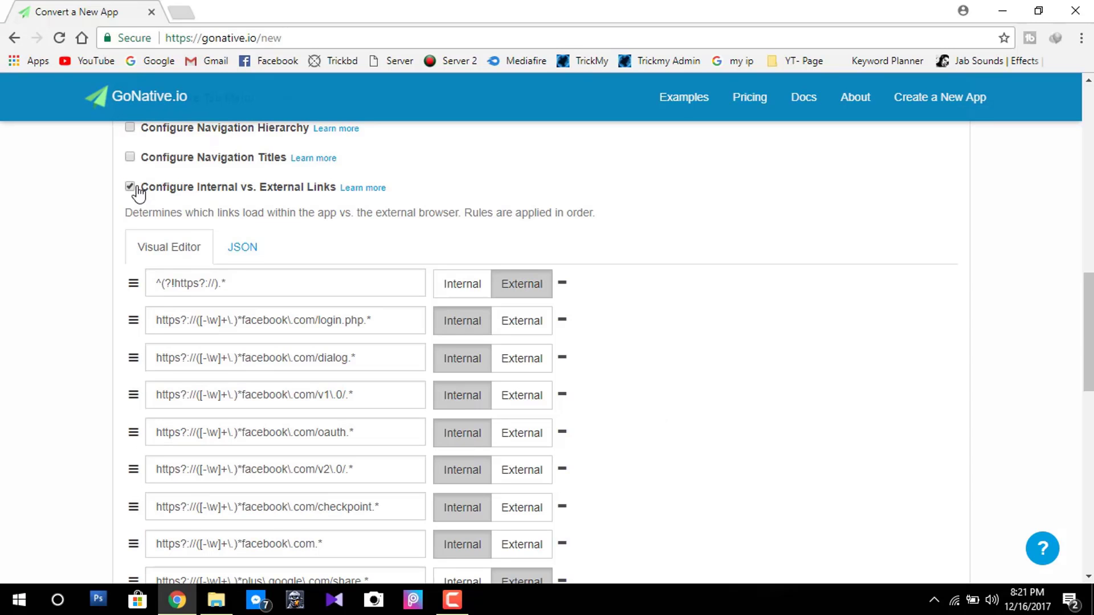
{"action": "left_click", "coordinate": [138, 144]}
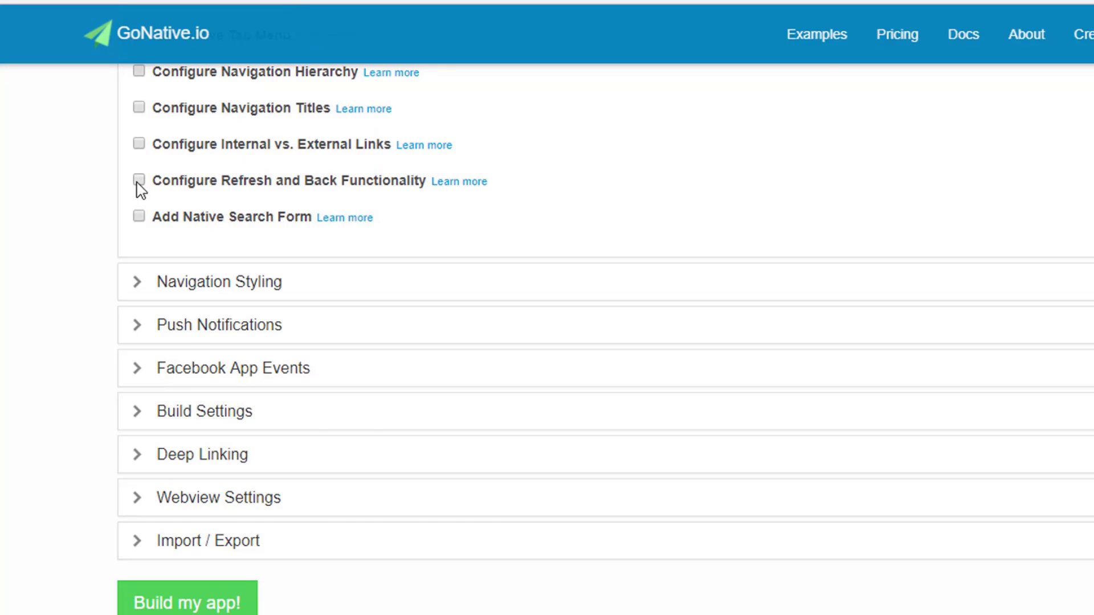
{"action": "left_click", "coordinate": [138, 180]}
Switch on Android pull-to-refresh and the Android refresh button, keeping iOS pull-to-refresh on.
{"action": "scroll", "coordinate": [428, 278], "scroll_direction": "down", "scroll_amount": 2}
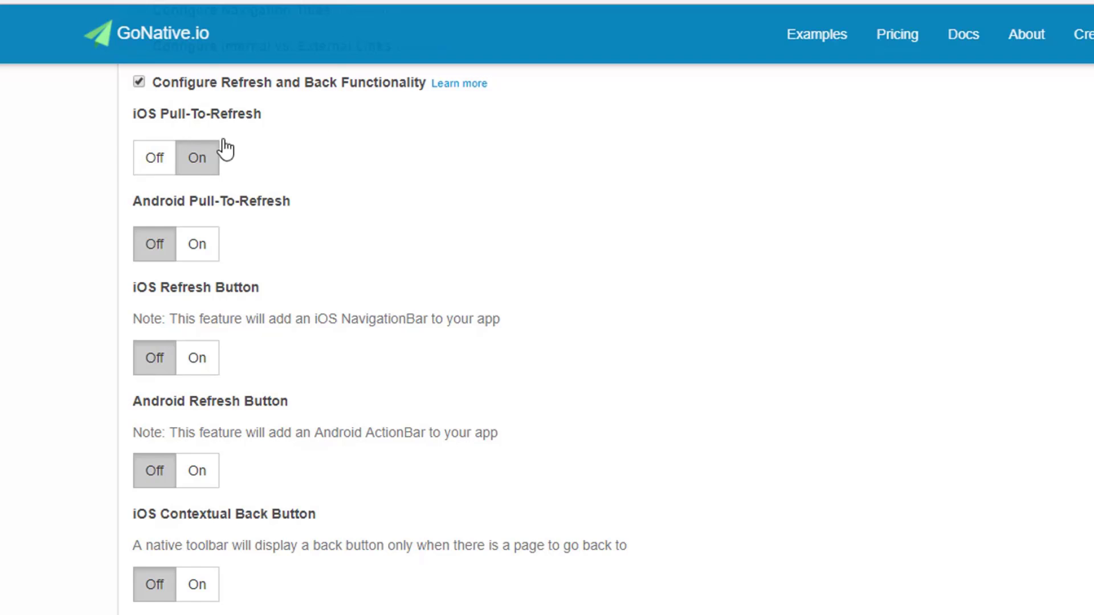
{"action": "left_click", "coordinate": [153, 152]}
{"action": "left_click", "coordinate": [199, 162]}
{"action": "left_click", "coordinate": [197, 248]}
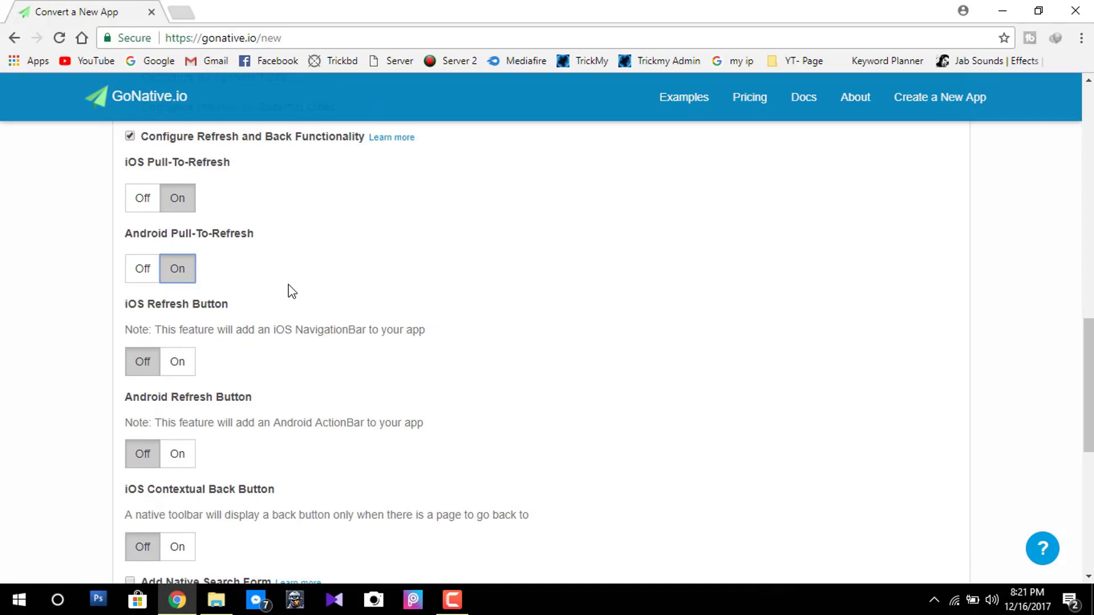
{"action": "scroll", "coordinate": [327, 272], "scroll_direction": "down", "scroll_amount": 3}
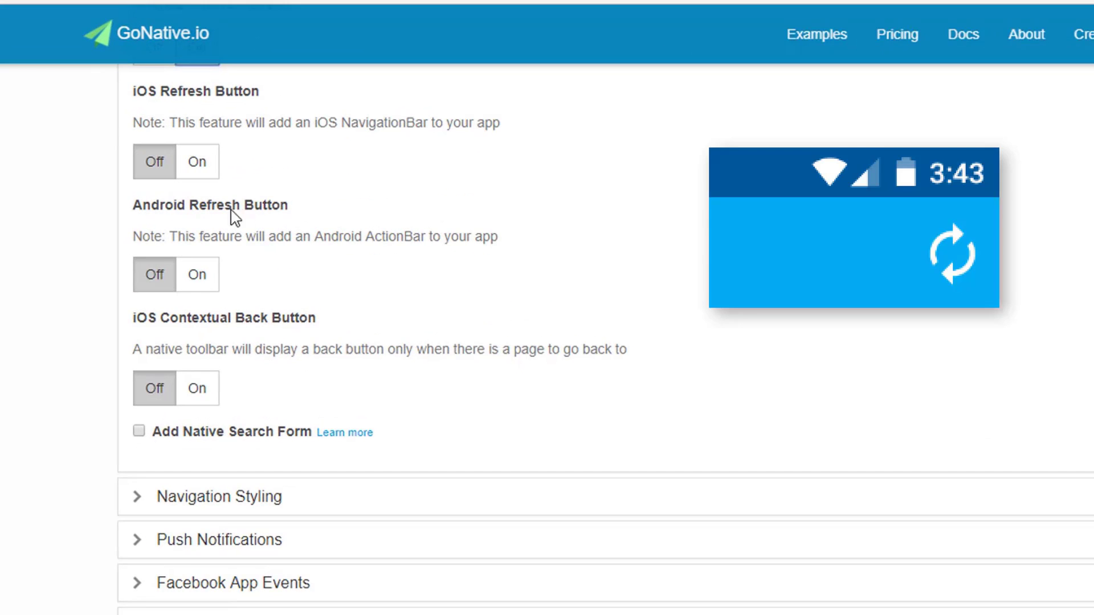
{"action": "left_click", "coordinate": [208, 282]}
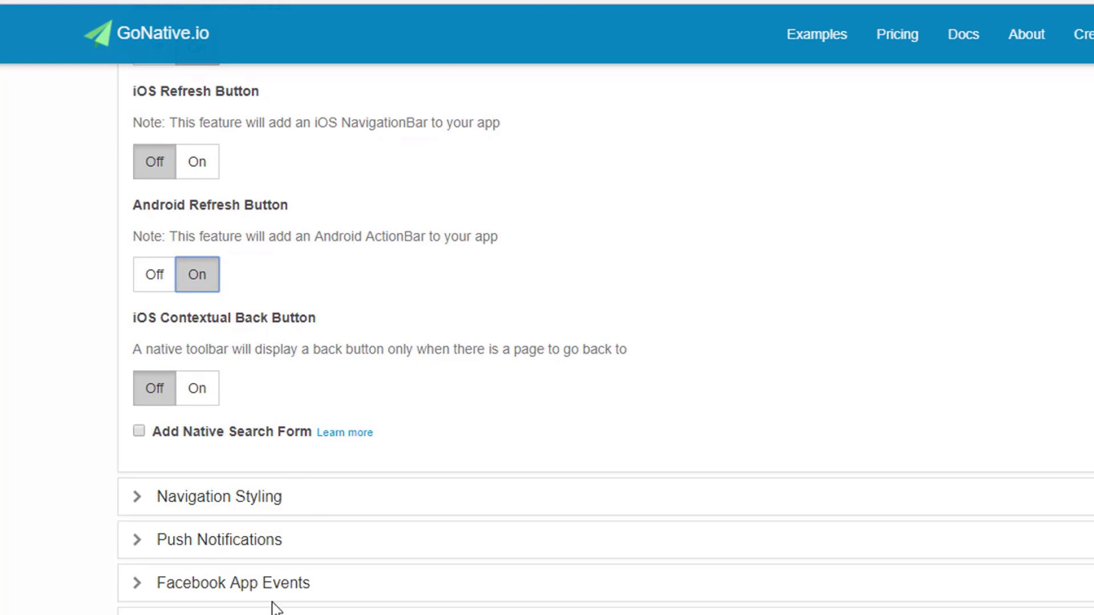
{"action": "left_click", "coordinate": [305, 608]}
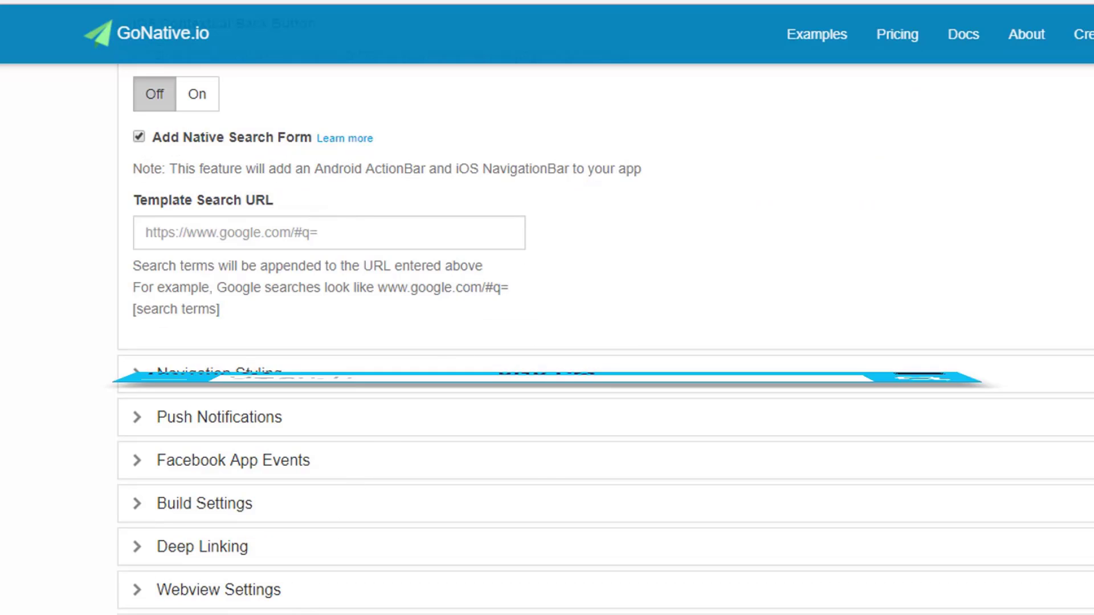
{"action": "left_click", "coordinate": [308, 610]}
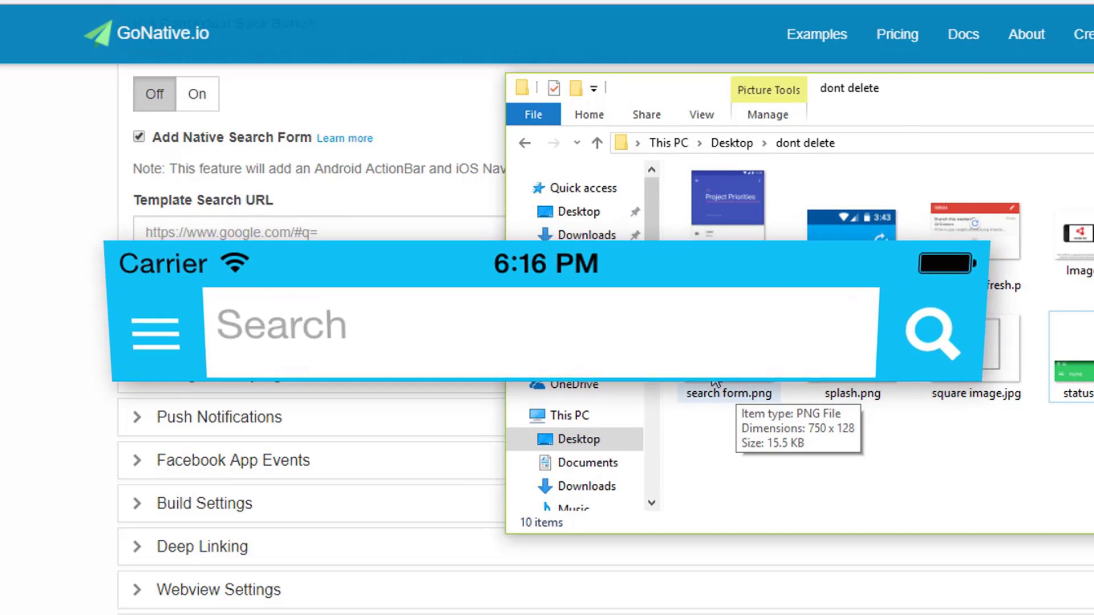
{"action": "left_click", "coordinate": [264, 220]}
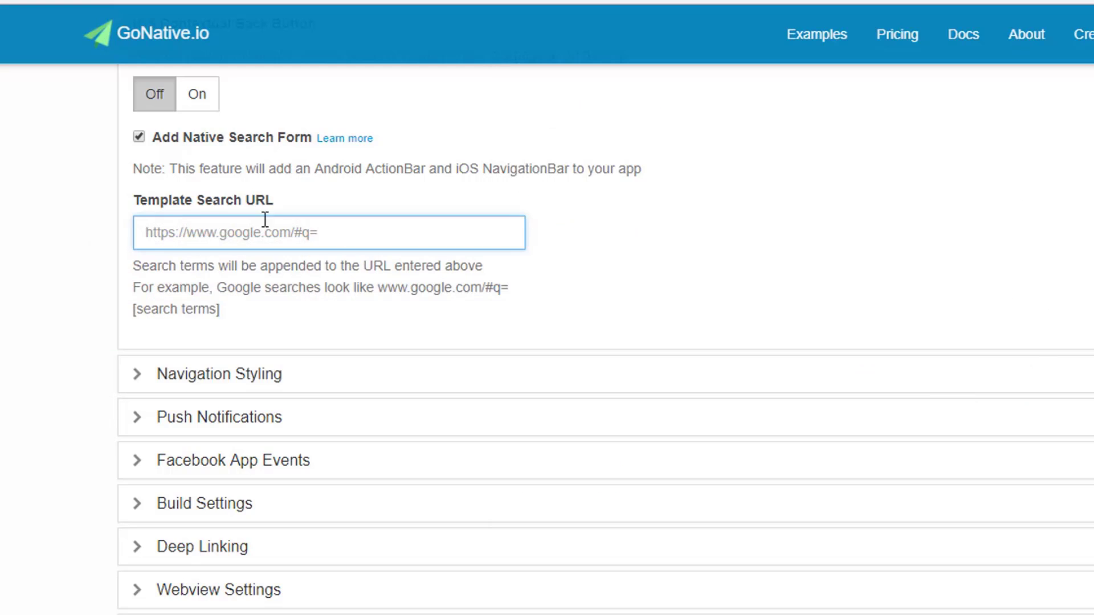
{"action": "left_click", "coordinate": [353, 236]}
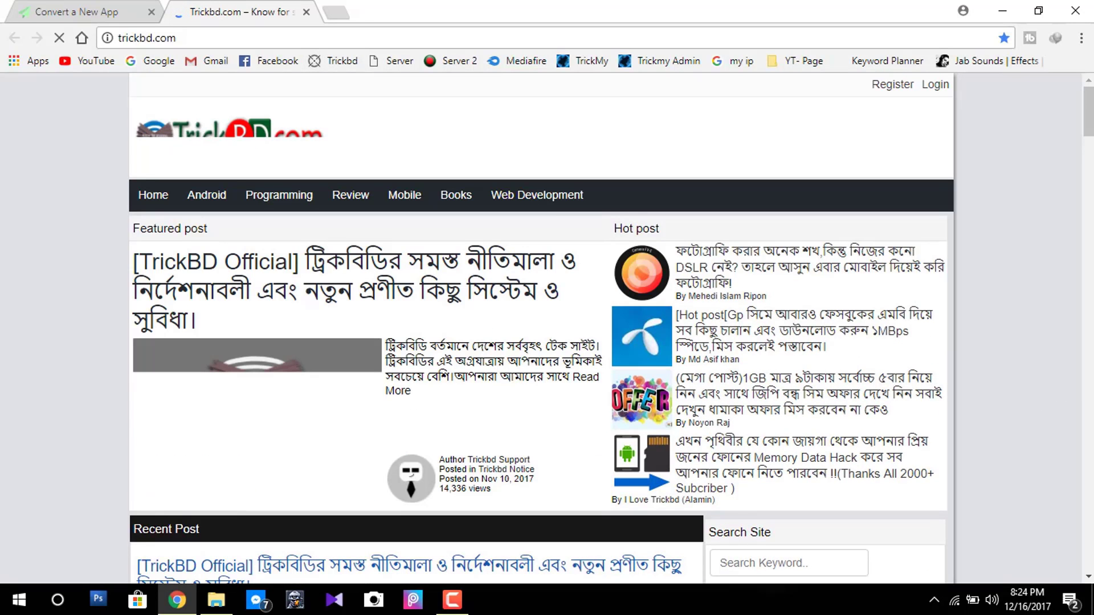
Search the Trickbd.com site for the keyword 'free'.
{"action": "scroll", "coordinate": [1085, 385], "scroll_direction": "down", "scroll_amount": 4}
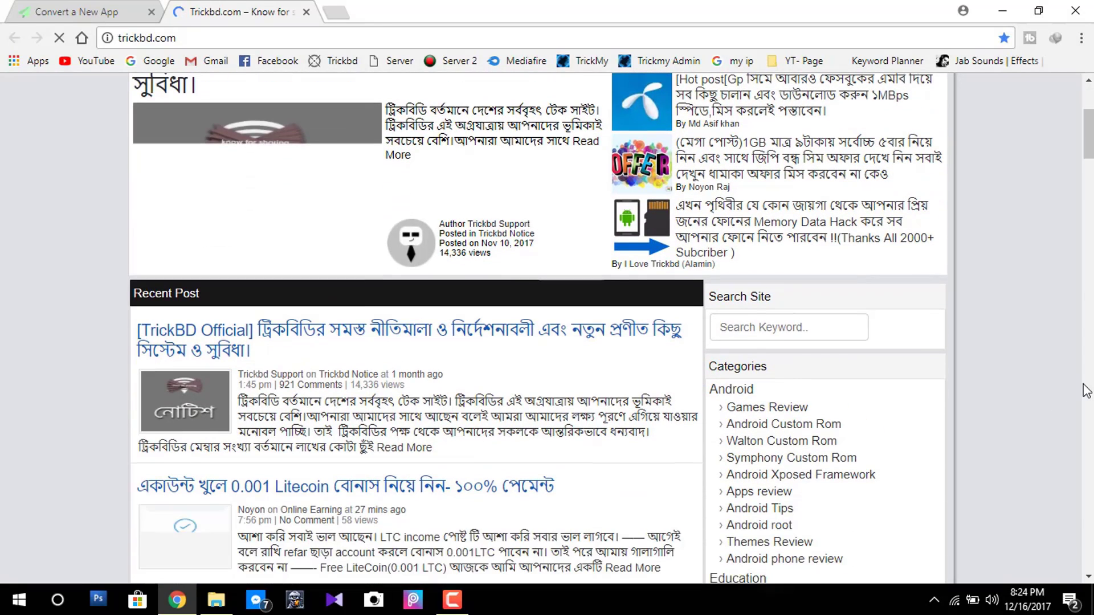
{"action": "left_click", "coordinate": [798, 326]}
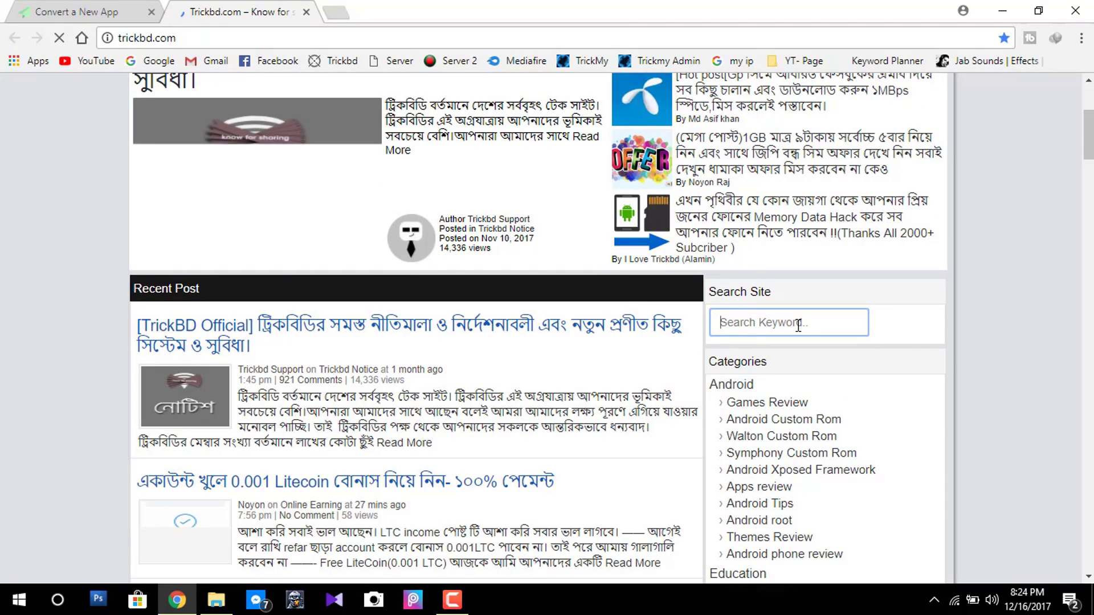
{"action": "type", "text": "free"}
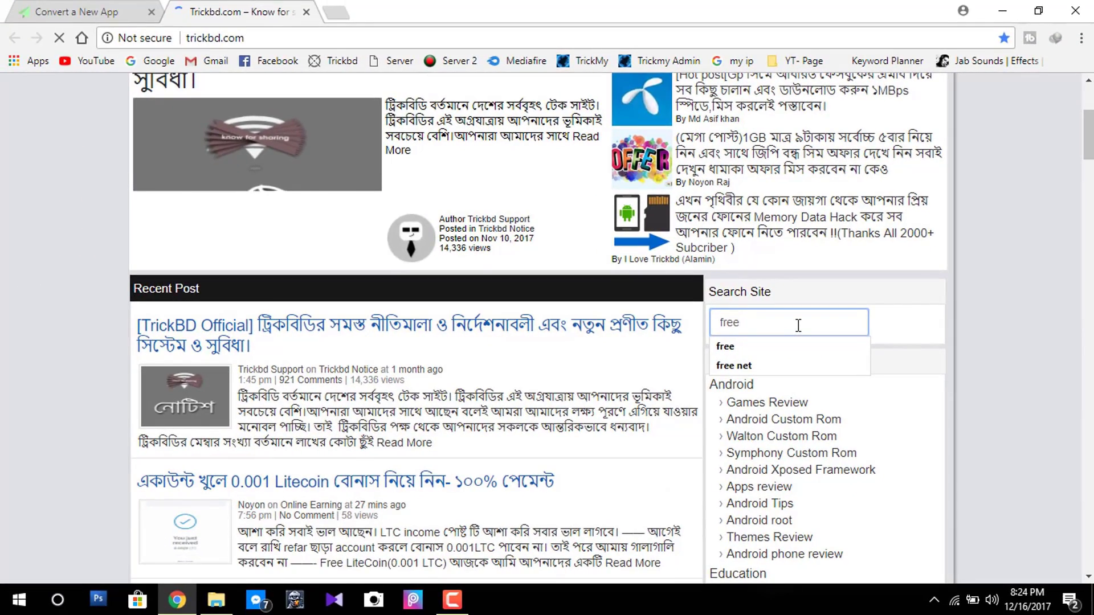
{"action": "key", "text": "Return"}
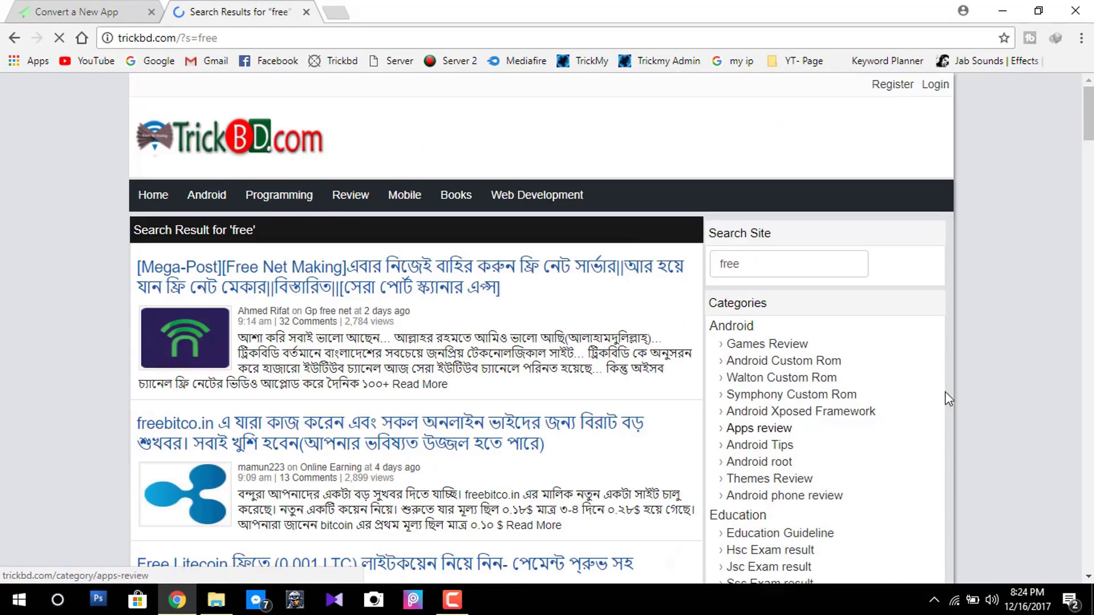
{"action": "scroll", "coordinate": [948, 399], "scroll_direction": "down", "scroll_amount": 2}
{"action": "scroll", "coordinate": [972, 393], "scroll_direction": "up", "scroll_amount": 2}
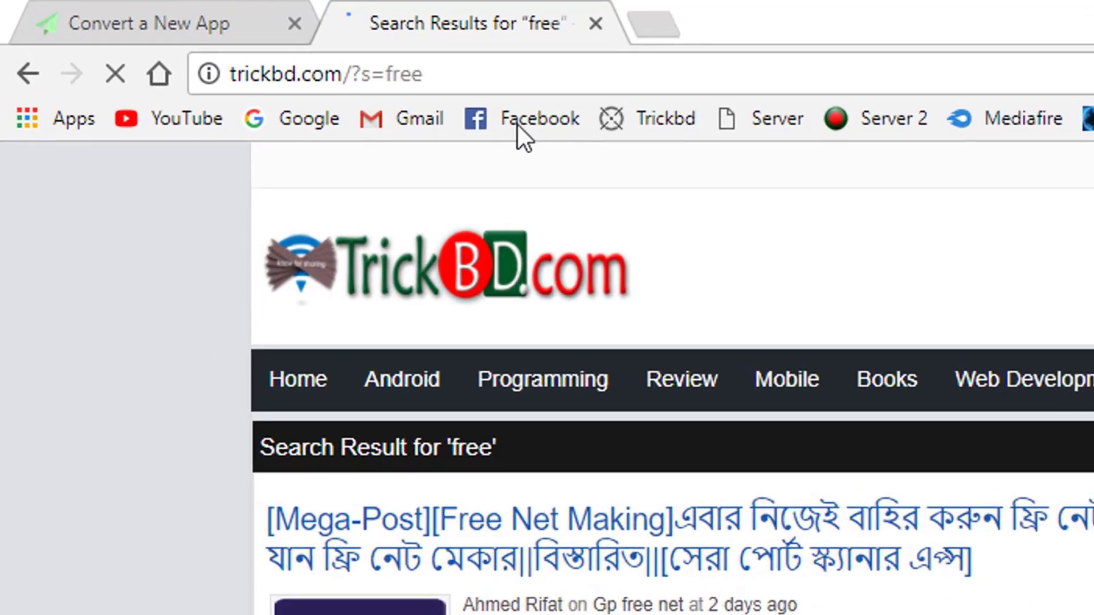
Copy 'trickbd.com/?s=' from the results page address and return to the GoNative form.
{"action": "left_click", "coordinate": [364, 76]}
{"action": "left_click", "coordinate": [393, 78]}
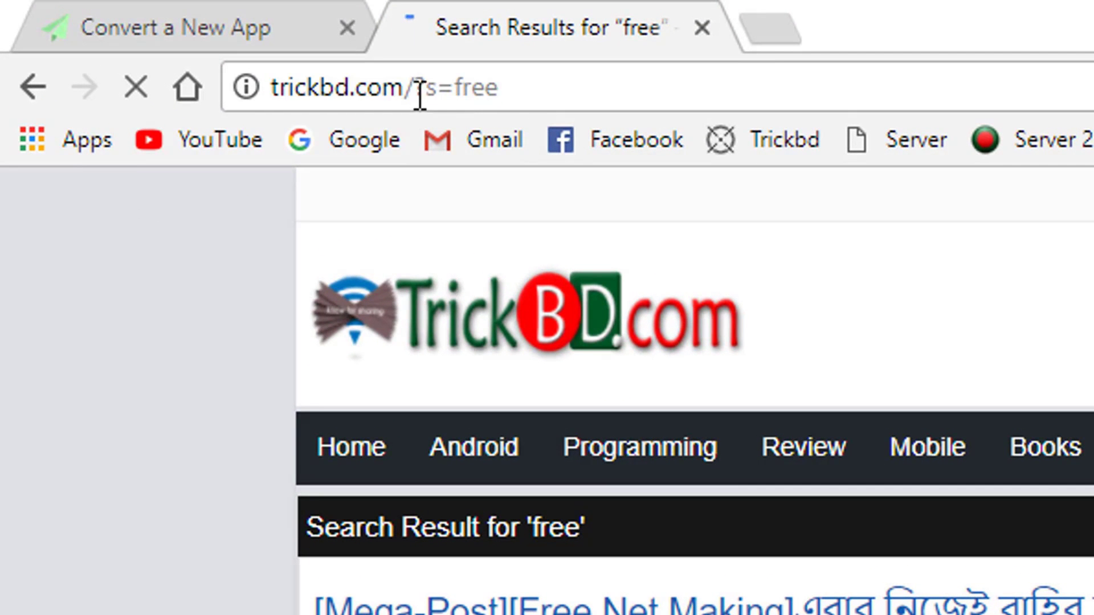
{"action": "left_click", "coordinate": [443, 88]}
{"action": "left_click_drag", "start_coordinate": [450, 87], "coordinate": [245, 97]}
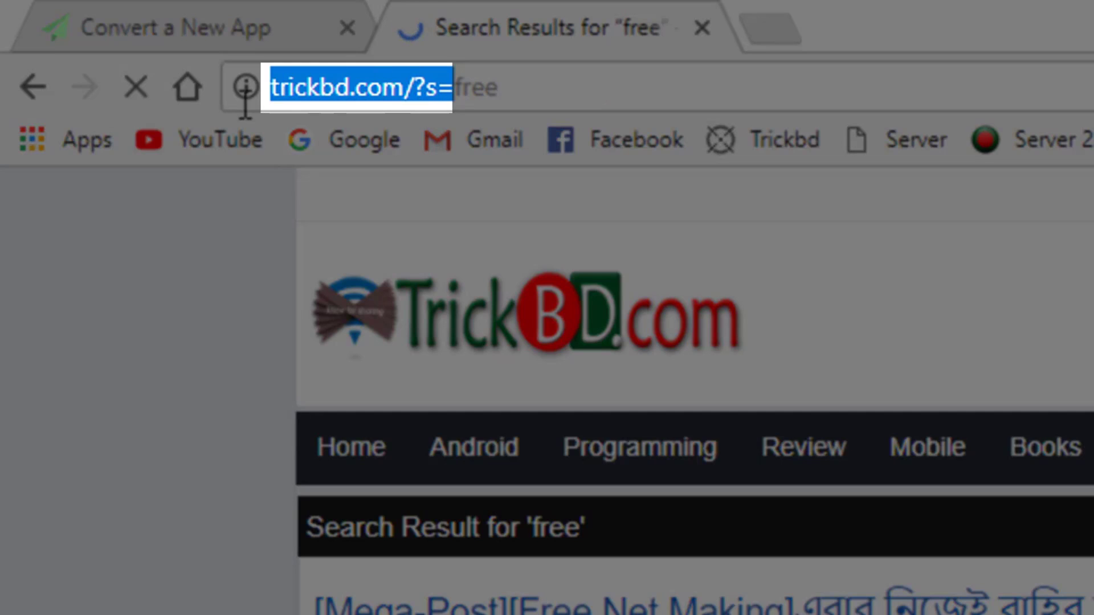
{"action": "right_click", "coordinate": [368, 93]}
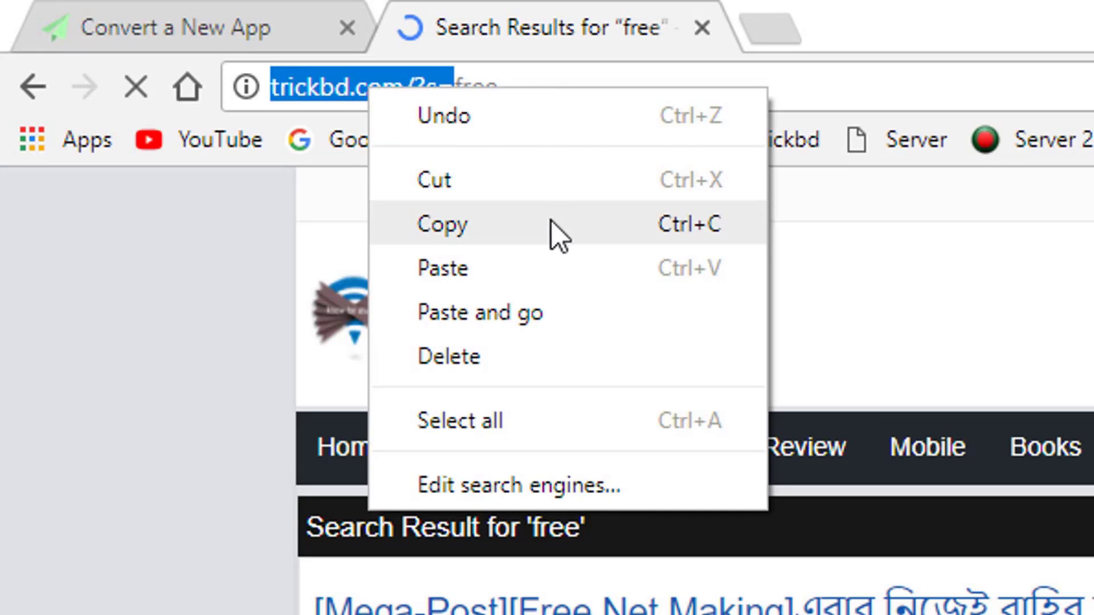
{"action": "left_click", "coordinate": [552, 222]}
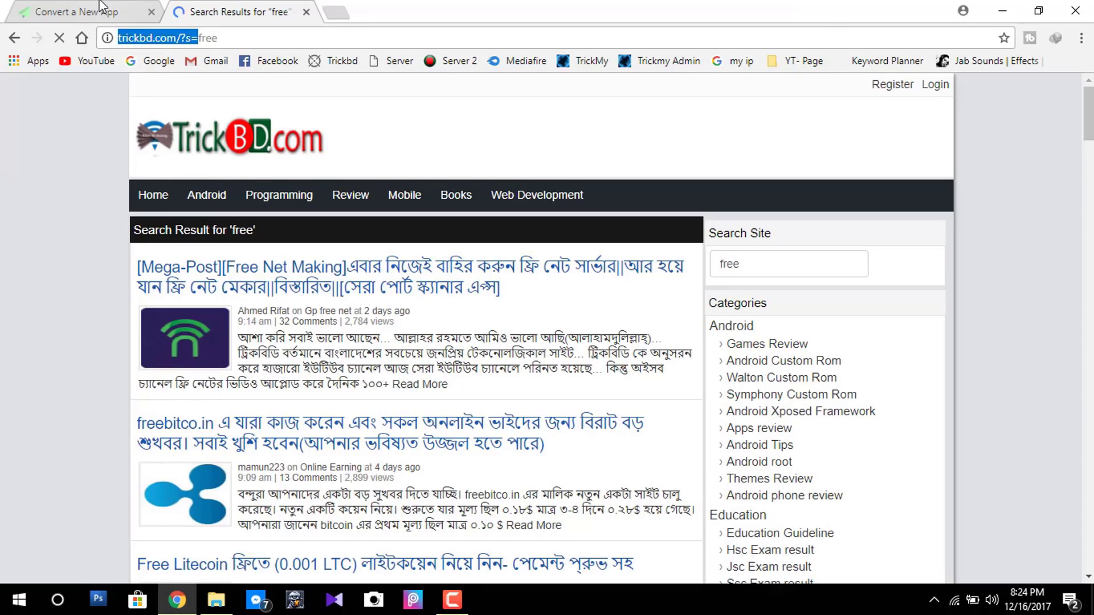
{"action": "left_click", "coordinate": [100, 5]}
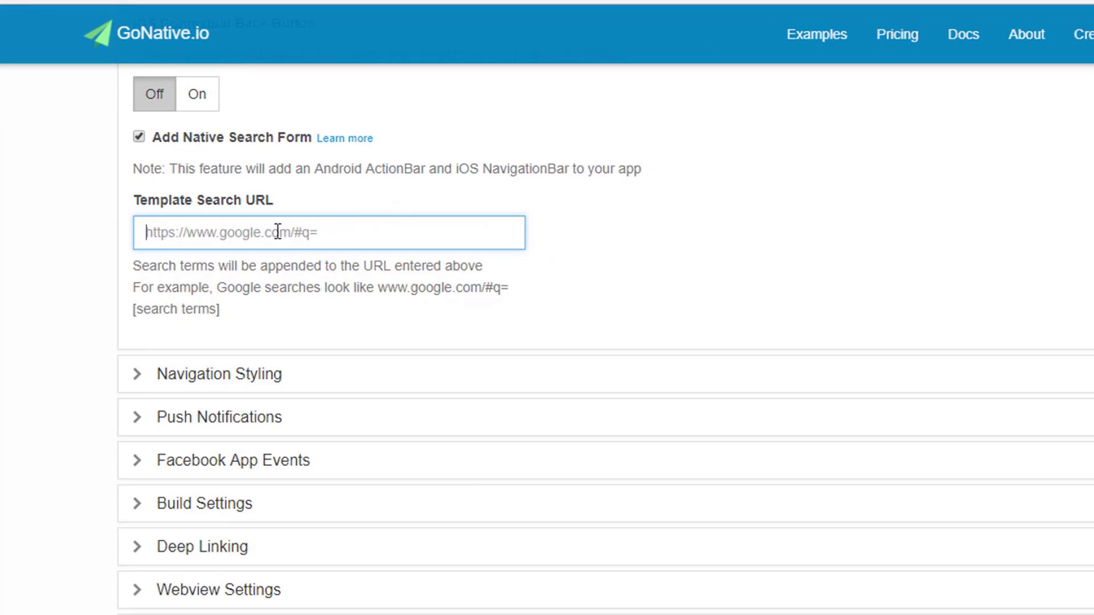
{"action": "left_click", "coordinate": [213, 259]}
{"action": "right_click", "coordinate": [242, 231]}
{"action": "left_click", "coordinate": [287, 349]}
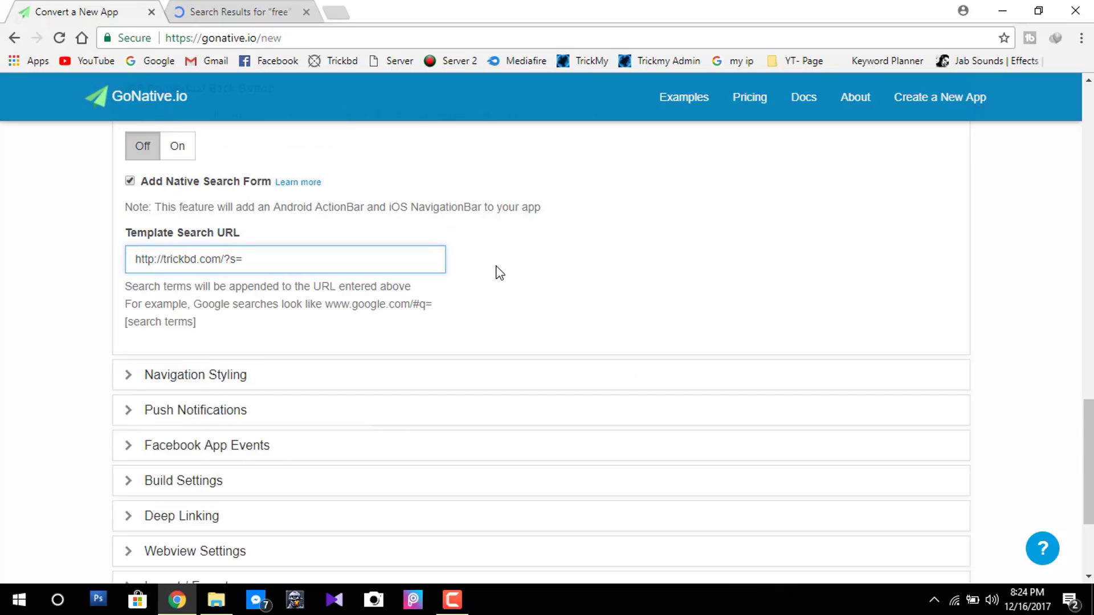
Collapse the Navigation section back into the Optional settings list.
{"action": "scroll", "coordinate": [371, 289], "scroll_direction": "up", "scroll_amount": 15}
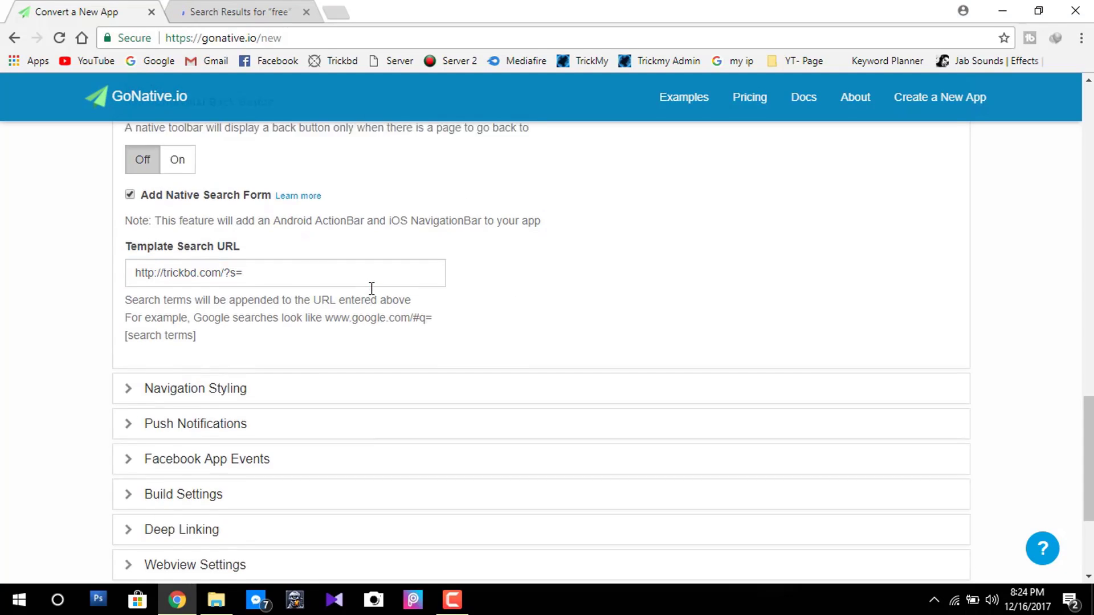
{"action": "left_click", "coordinate": [177, 383]}
{"action": "scroll", "coordinate": [505, 324], "scroll_direction": "down", "scroll_amount": 3}
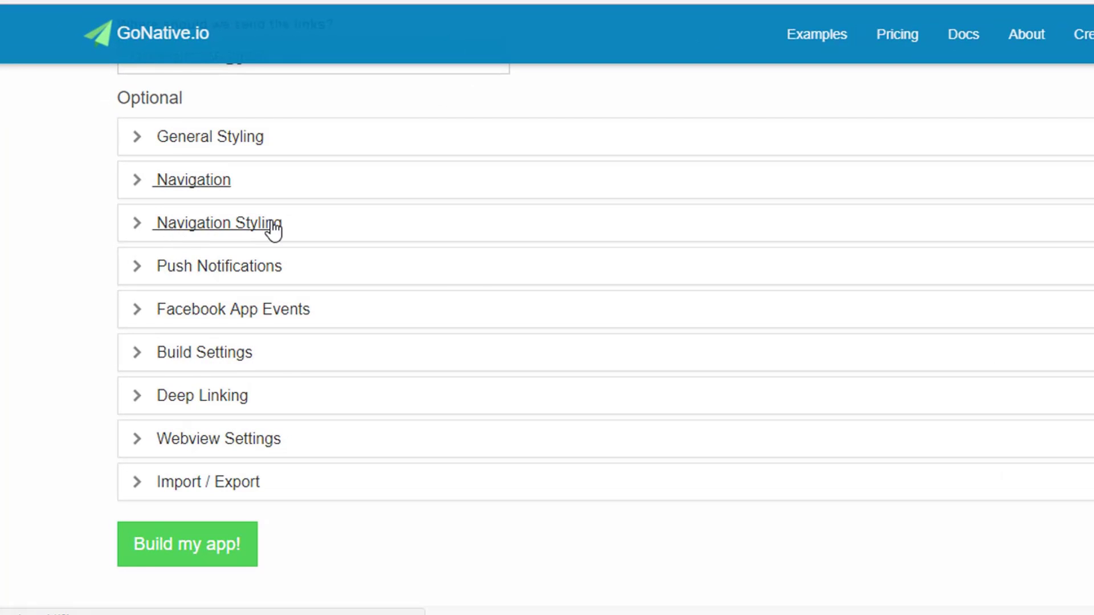
Expand Navigation Styling and try Show Image, then set the ActionBar title back to Show App Name and/or Navigation Titles.
{"action": "left_click", "coordinate": [202, 252]}
{"action": "scroll", "coordinate": [651, 252], "scroll_direction": "down", "scroll_amount": 4}
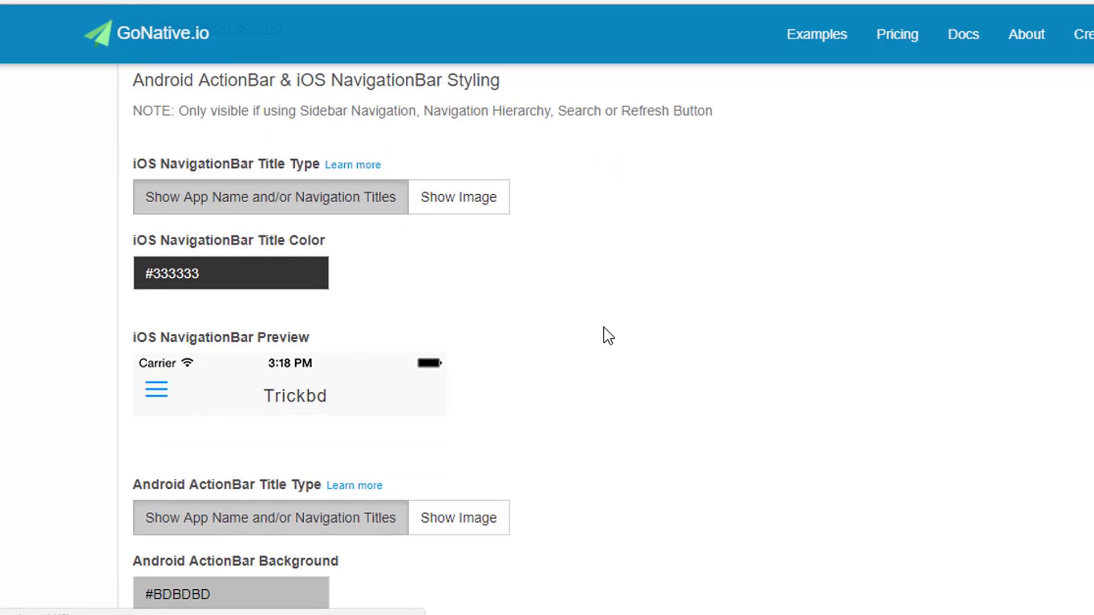
{"action": "scroll", "coordinate": [607, 336], "scroll_direction": "down", "scroll_amount": 4}
{"action": "scroll", "coordinate": [822, 324], "scroll_direction": "down", "scroll_amount": 2}
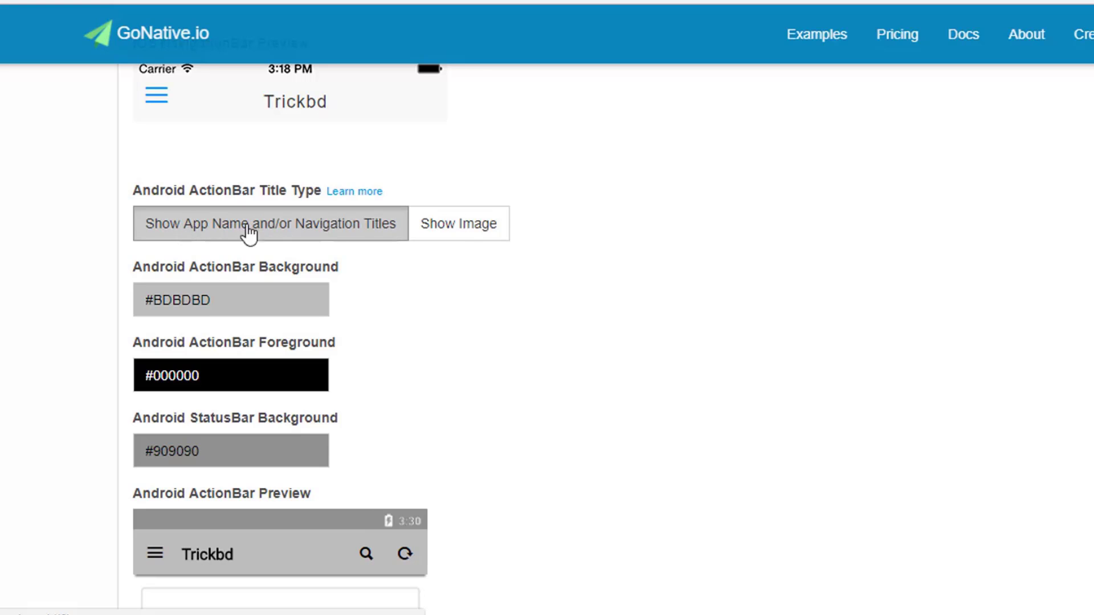
{"action": "left_click", "coordinate": [456, 231]}
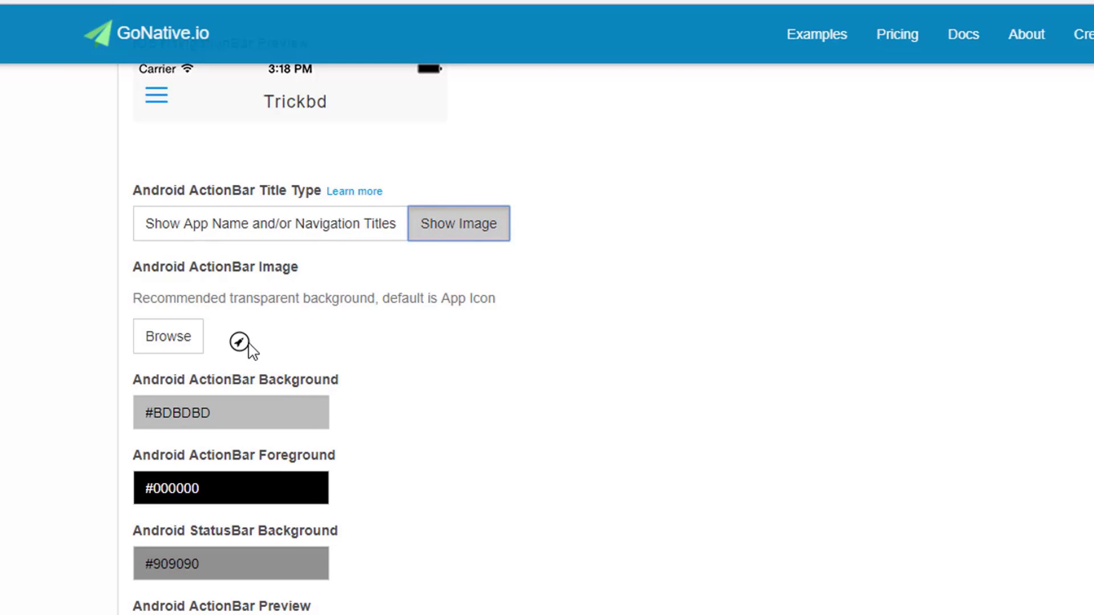
{"action": "scroll", "coordinate": [347, 300], "scroll_direction": "down", "scroll_amount": 3}
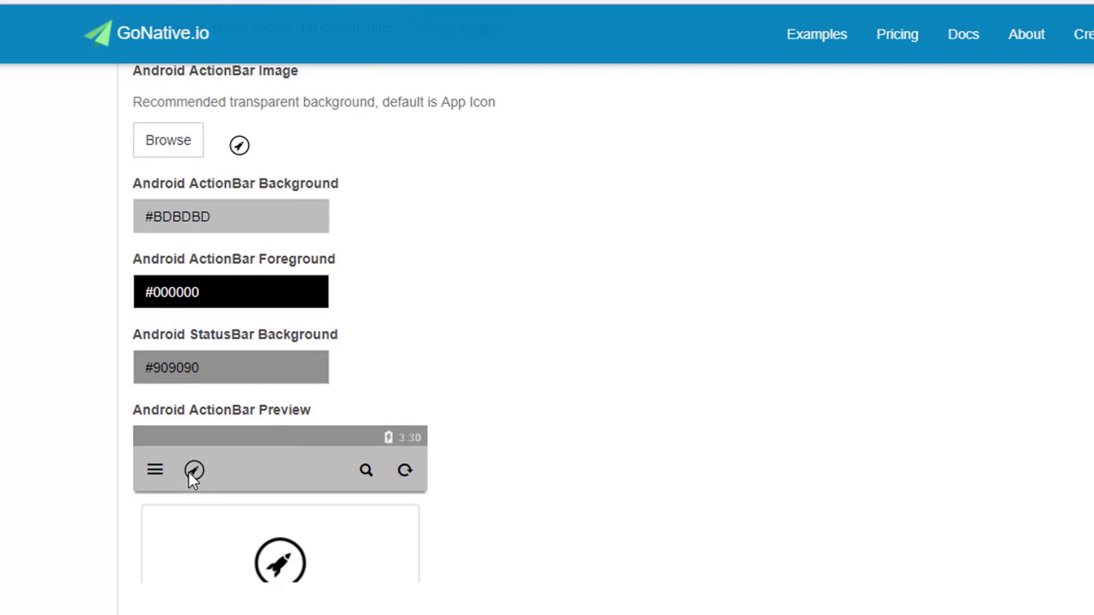
{"action": "scroll", "coordinate": [188, 470], "scroll_direction": "up", "scroll_amount": 3}
{"action": "left_click", "coordinate": [346, 225]}
{"action": "scroll", "coordinate": [348, 228], "scroll_direction": "down", "scroll_amount": 2}
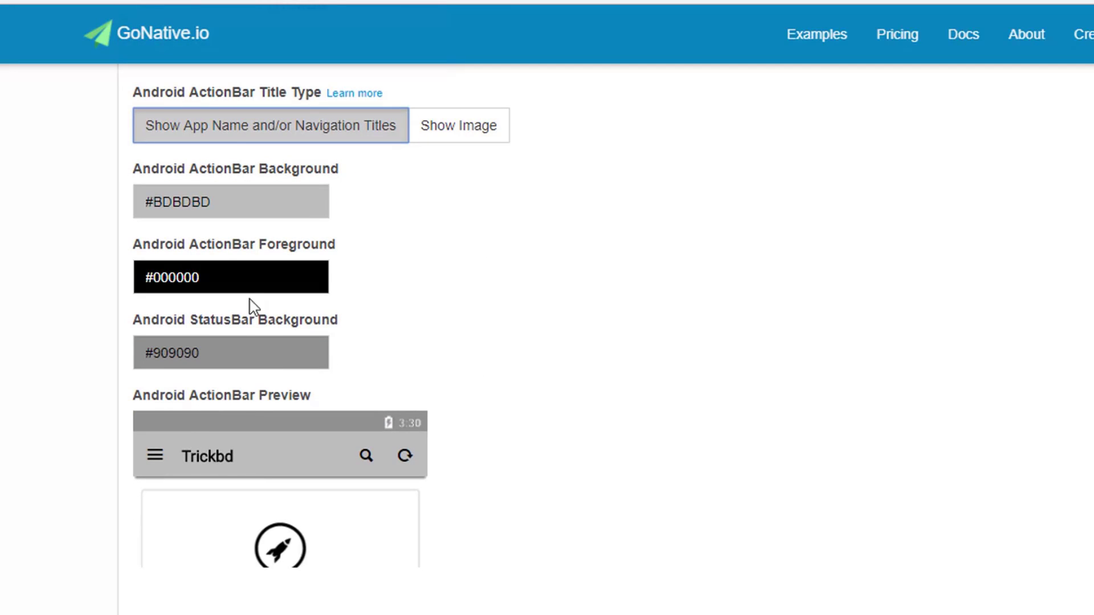
Set the Android ActionBar colours: background 1EBD1E, foreground FFFAD6, StatusBar background 009000.
{"action": "left_click", "coordinate": [245, 191]}
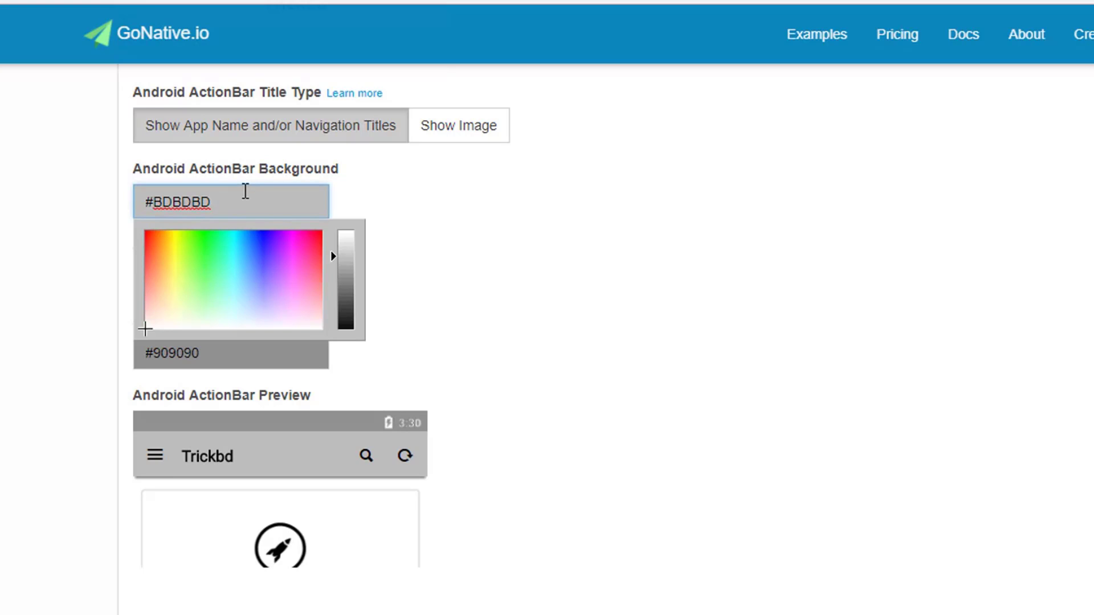
{"action": "left_click", "coordinate": [203, 246]}
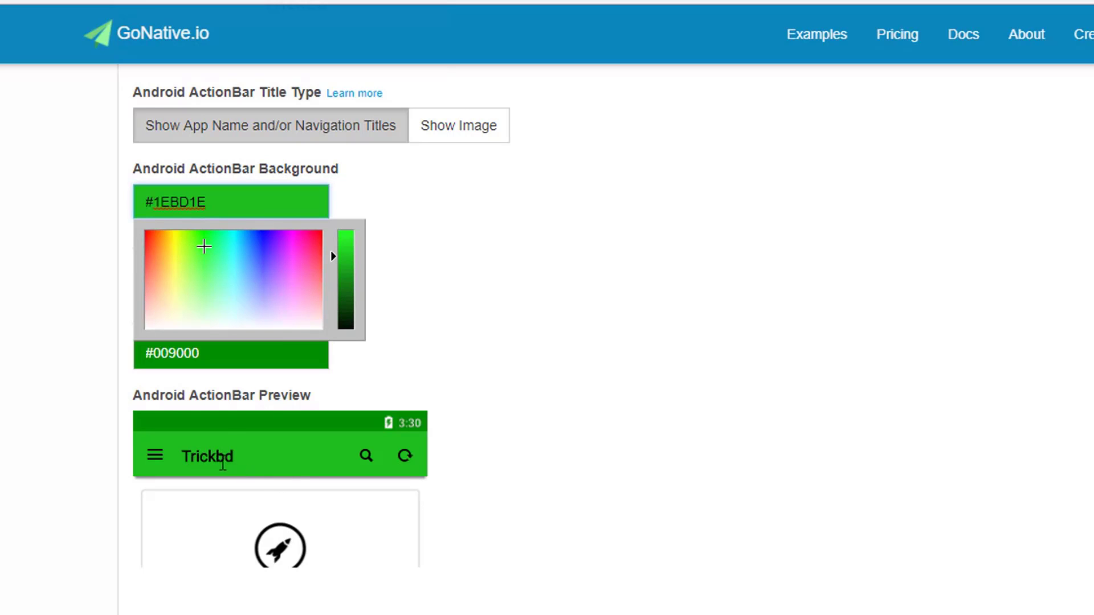
{"action": "left_click", "coordinate": [473, 337]}
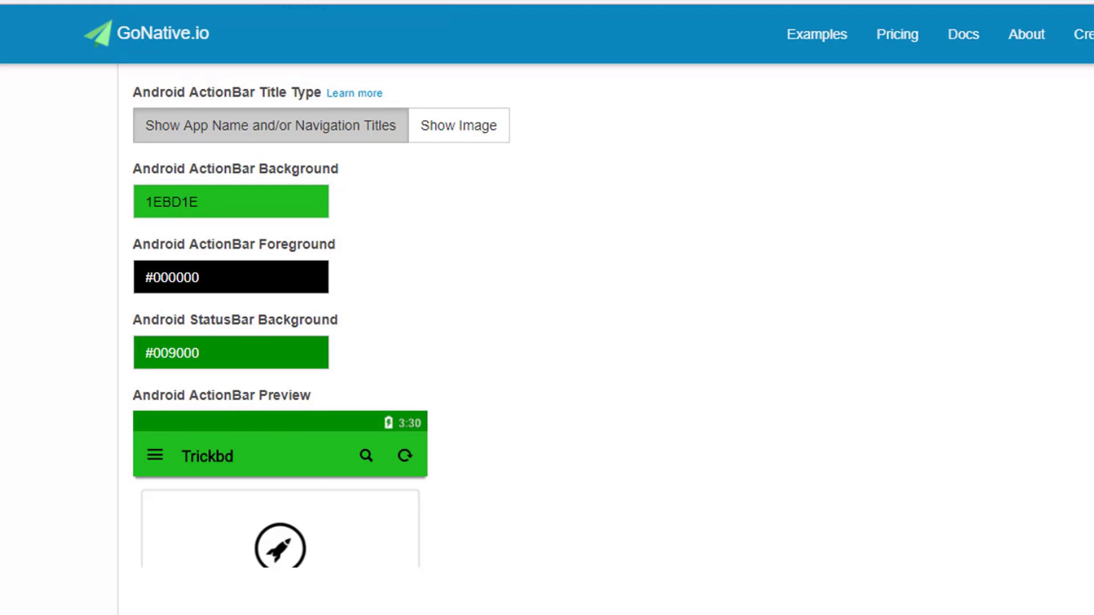
{"action": "left_click", "coordinate": [200, 277]}
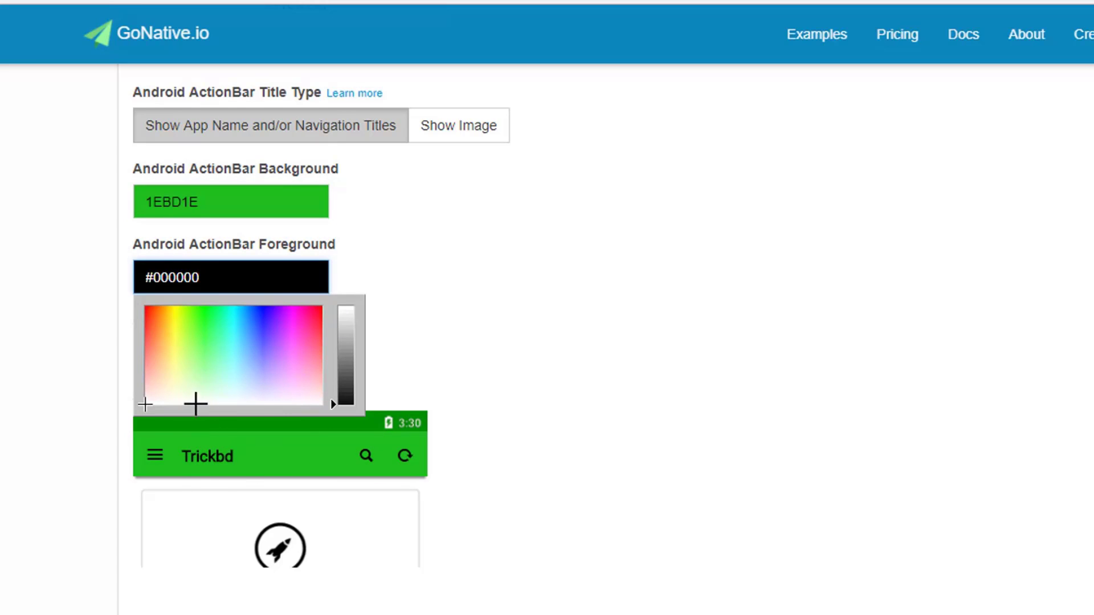
{"action": "left_click", "coordinate": [170, 387]}
{"action": "left_click", "coordinate": [700, 272]}
{"action": "scroll", "coordinate": [229, 254], "scroll_direction": "down", "scroll_amount": 2}
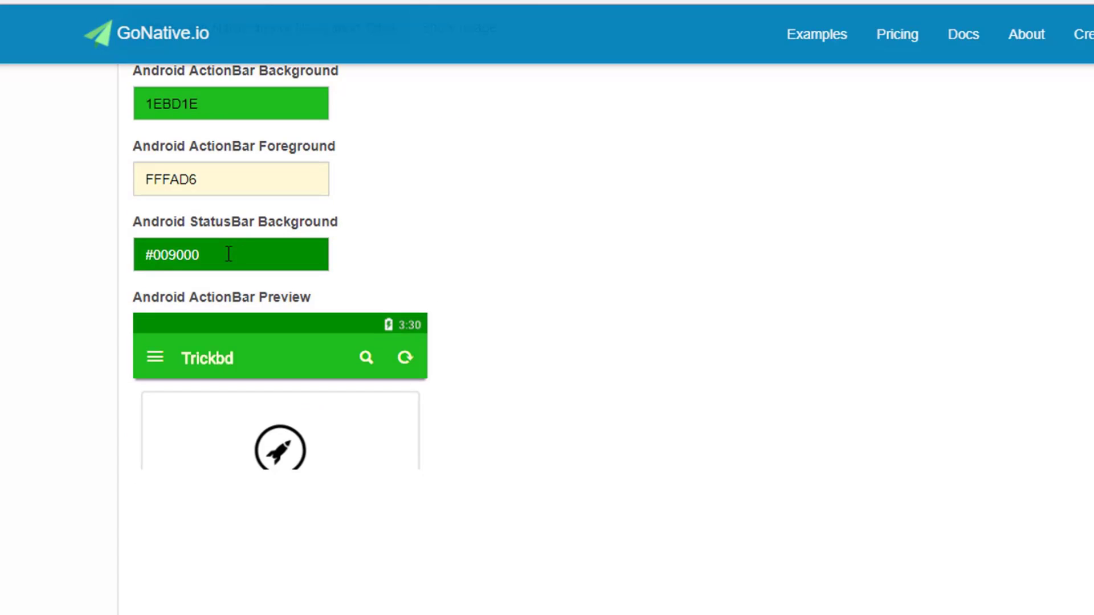
{"action": "left_click", "coordinate": [228, 254]}
{"action": "left_click", "coordinate": [386, 241]}
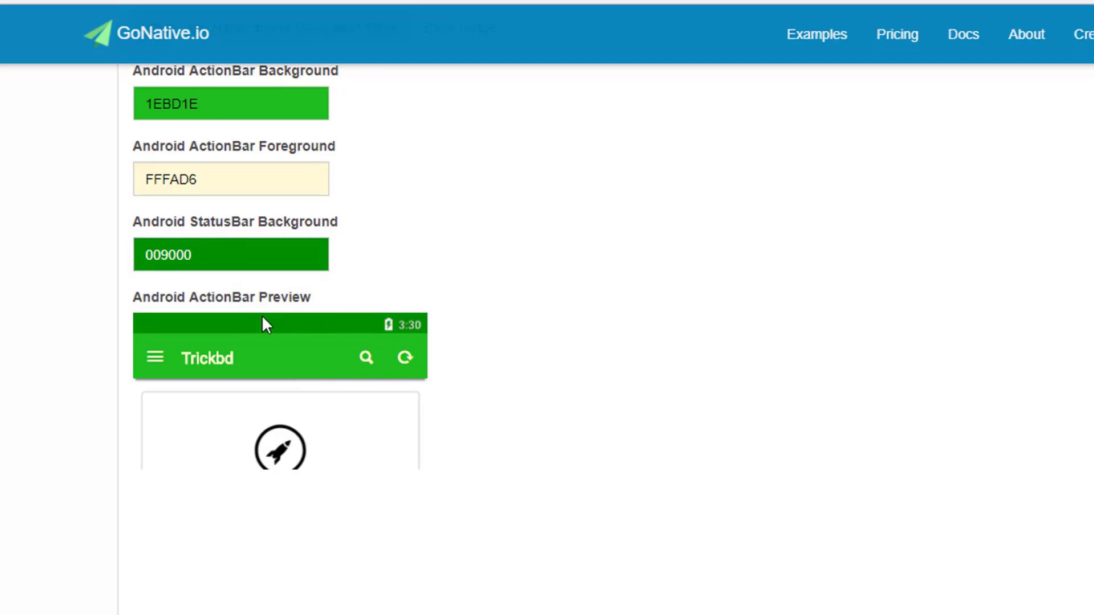